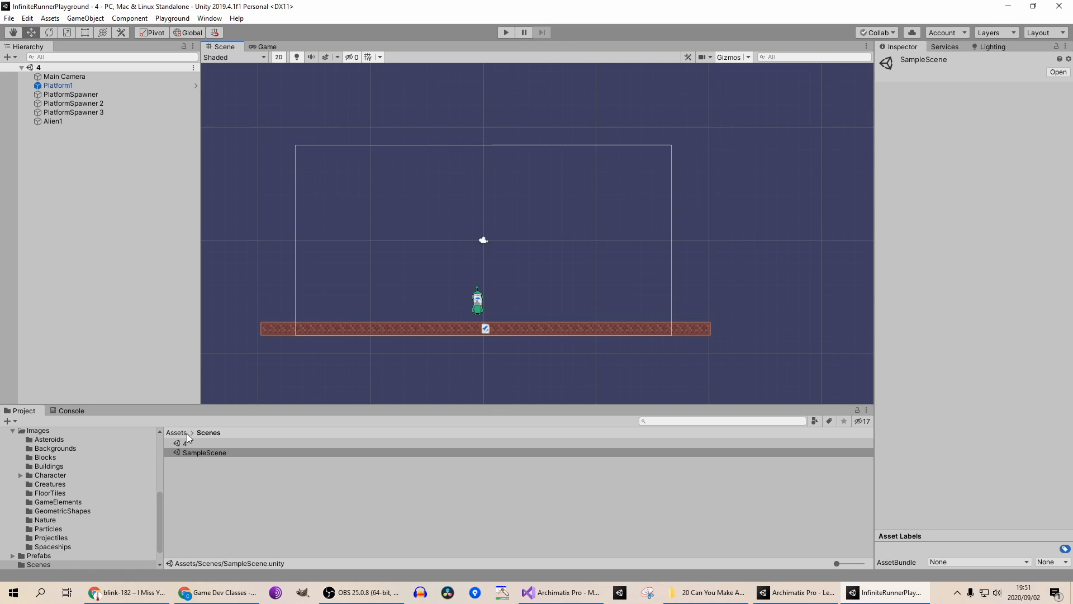
Step: Add the Star sprite from the GameElements images to the scene and place it above the platform at about X 11.98, Y -5.82
left_click(186, 433)
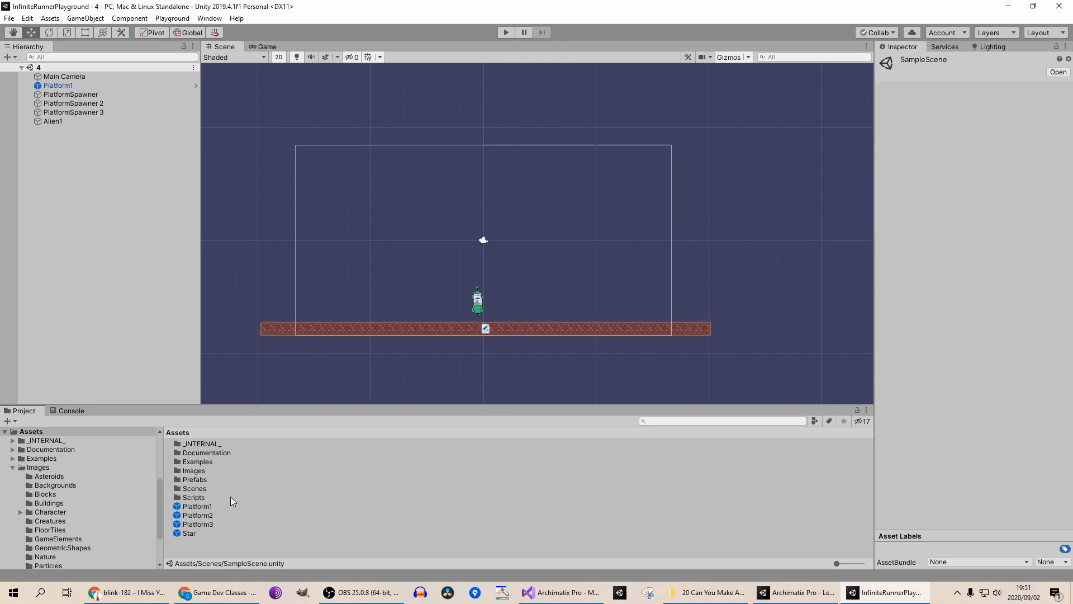
double_click(210, 472)
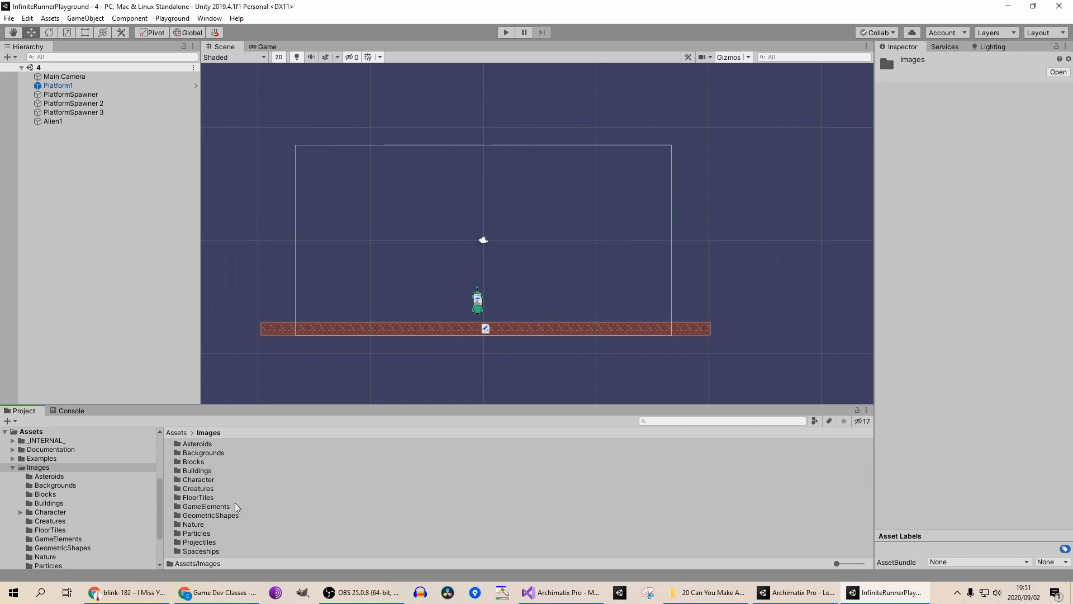
double_click(206, 506)
scroll(297, 506, "down", 3)
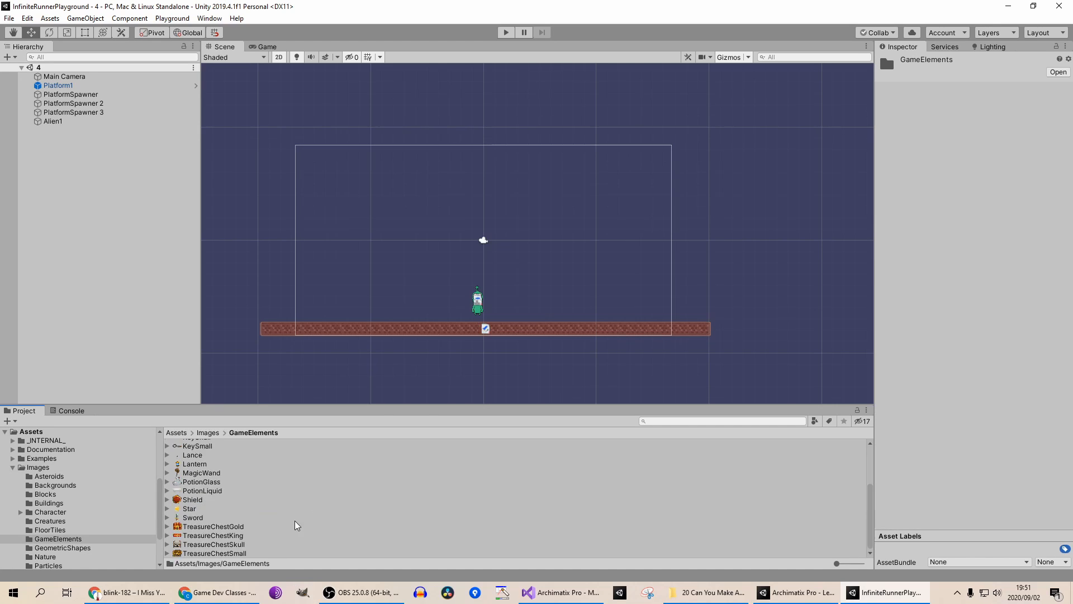
scroll(293, 525, "up", 3)
scroll(290, 529, "down", 3)
left_click_drag(193, 507, 186, 286)
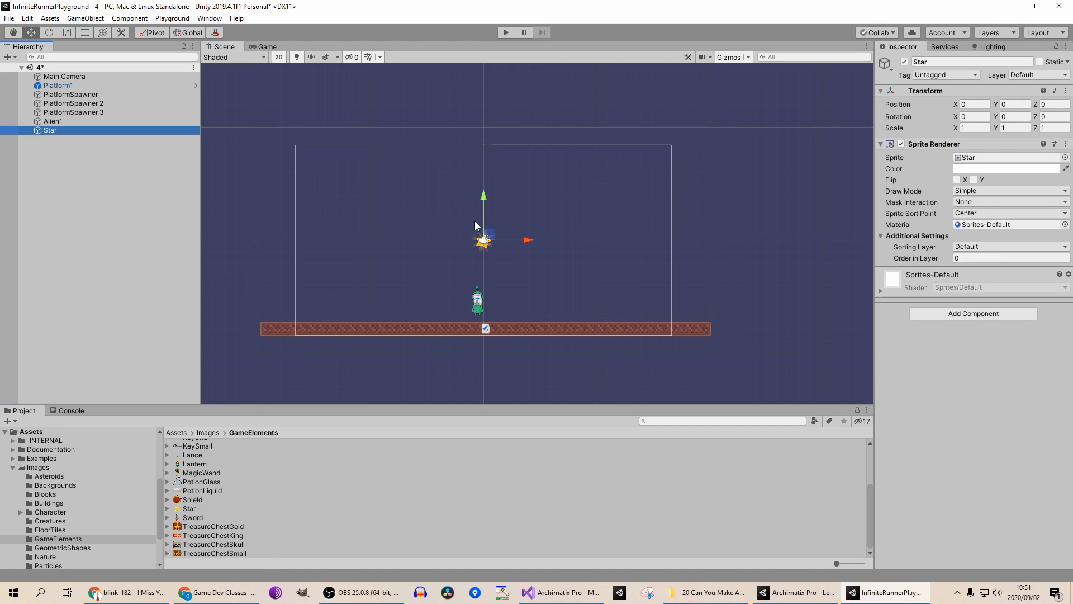
left_click_drag(484, 210, 660, 301)
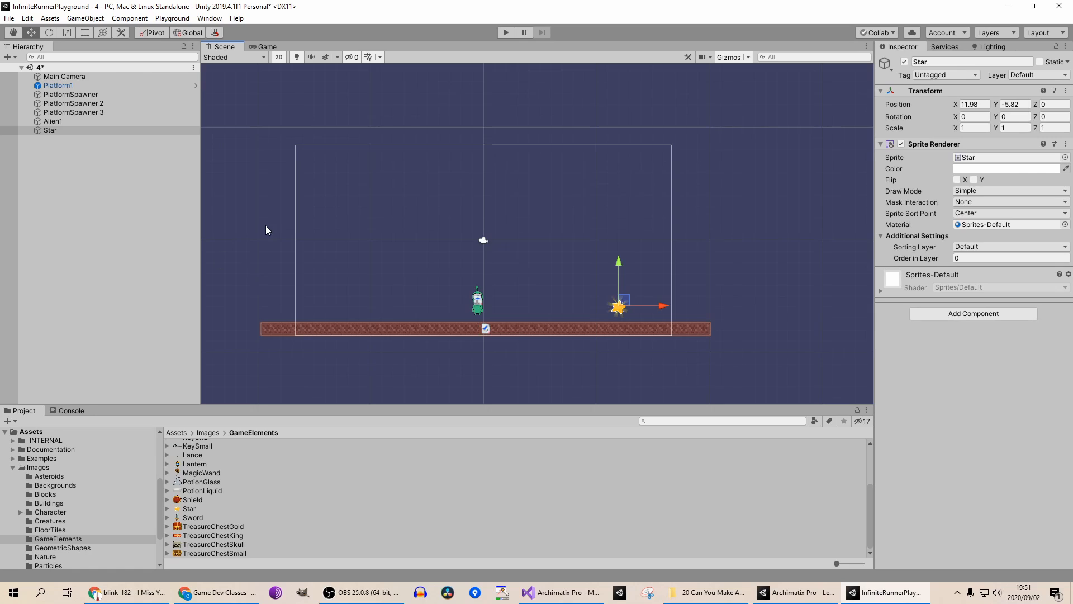
Step: Add an Auto Move component to the star with X direction -1, and test-play the scene
left_click(972, 314)
type("move")
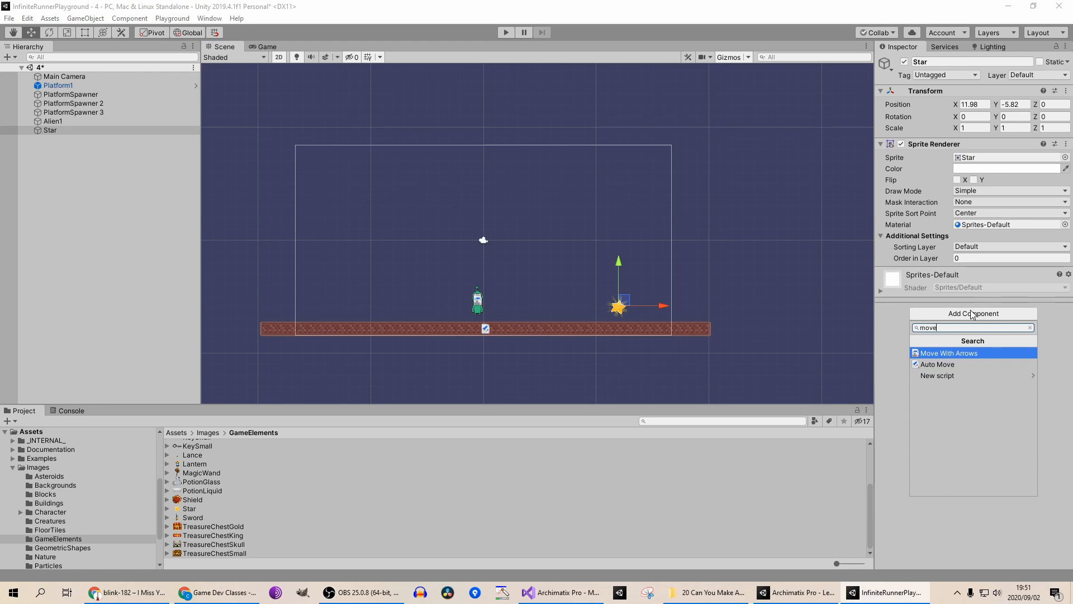
key("Down")
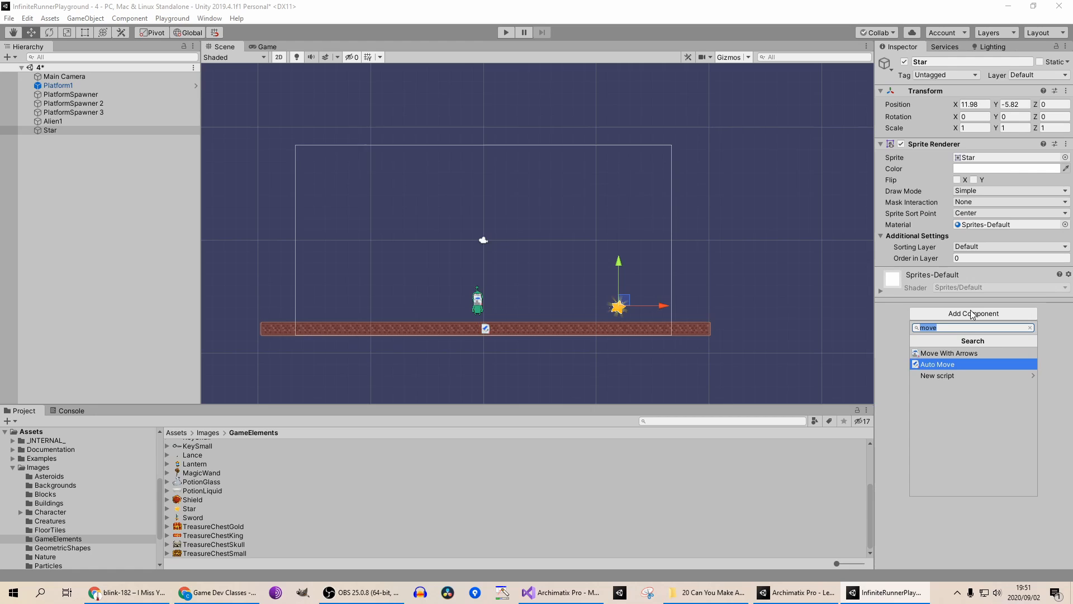
left_click(999, 364)
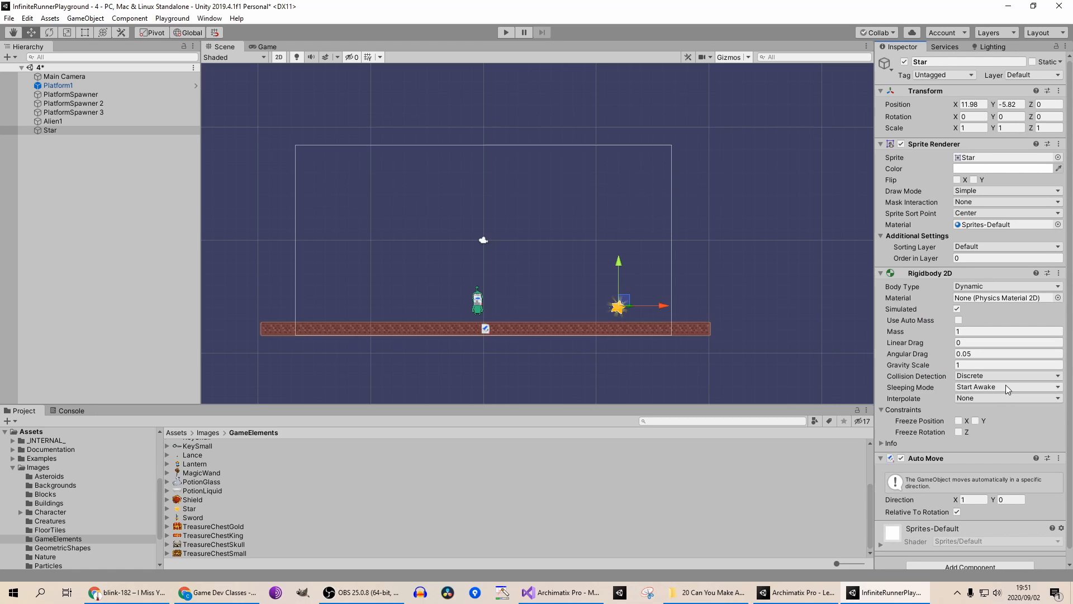
scroll(995, 377, "down", 1)
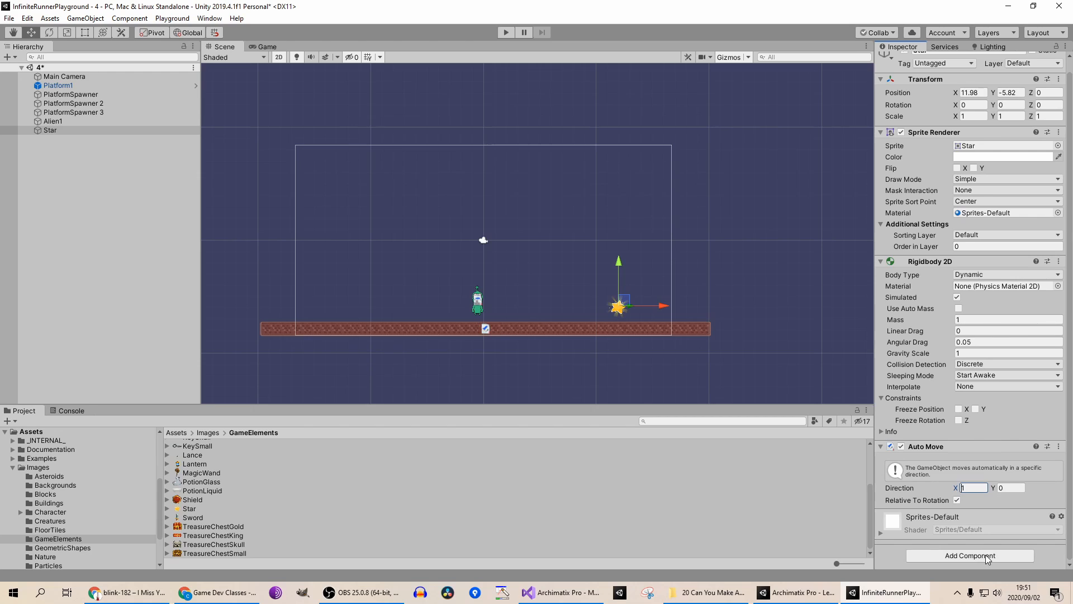
type("-")
left_click(507, 34)
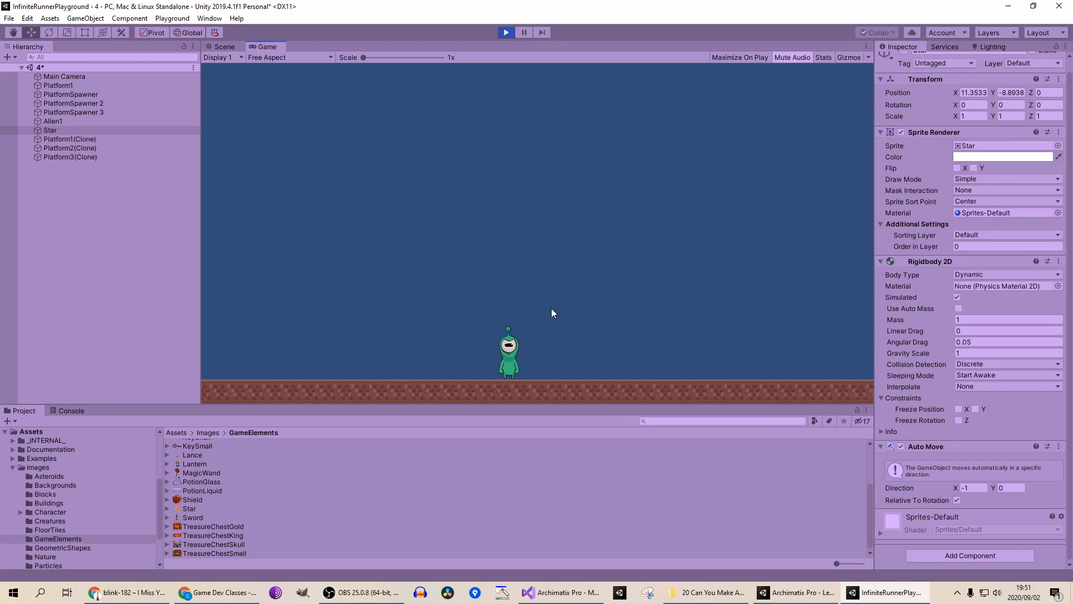
left_click(500, 35)
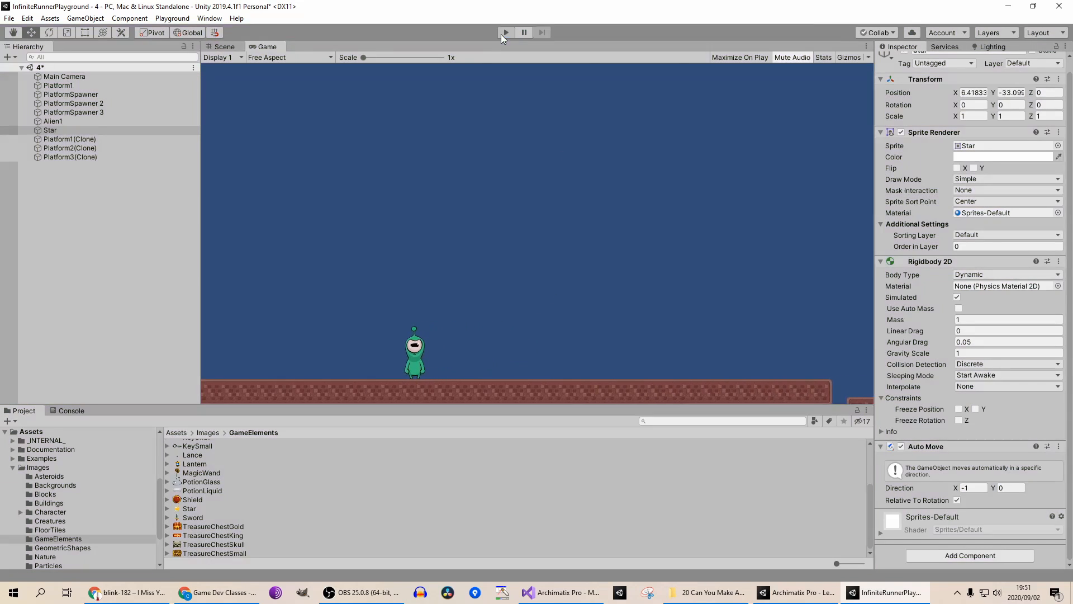
Step: Set the star's Rigidbody 2D gravity scale to 0 and test-play the scene
left_click(93, 131)
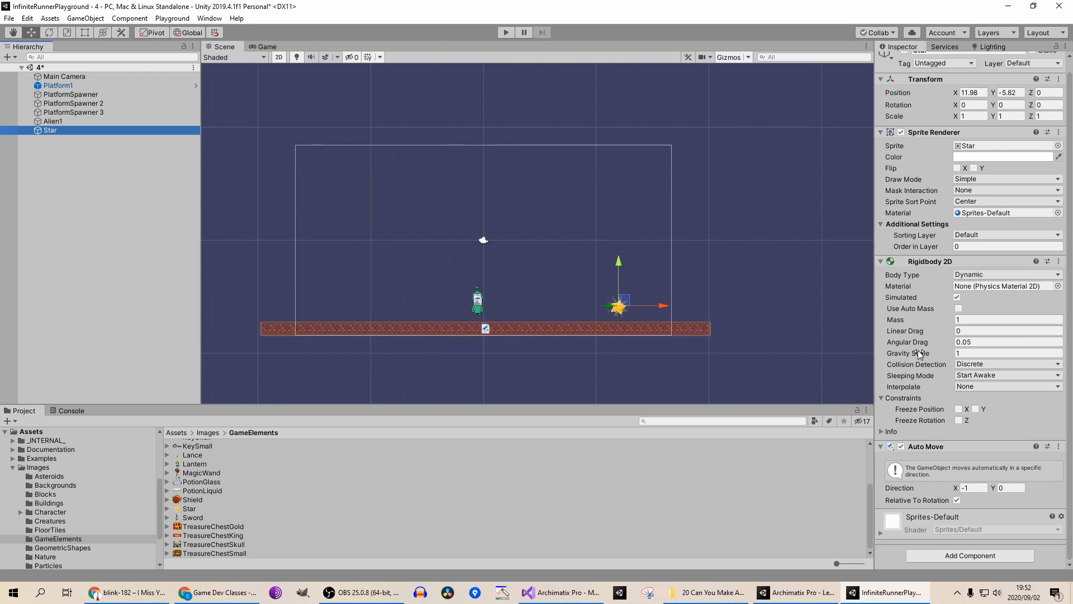
left_click(963, 353)
double_click(964, 351)
type("0")
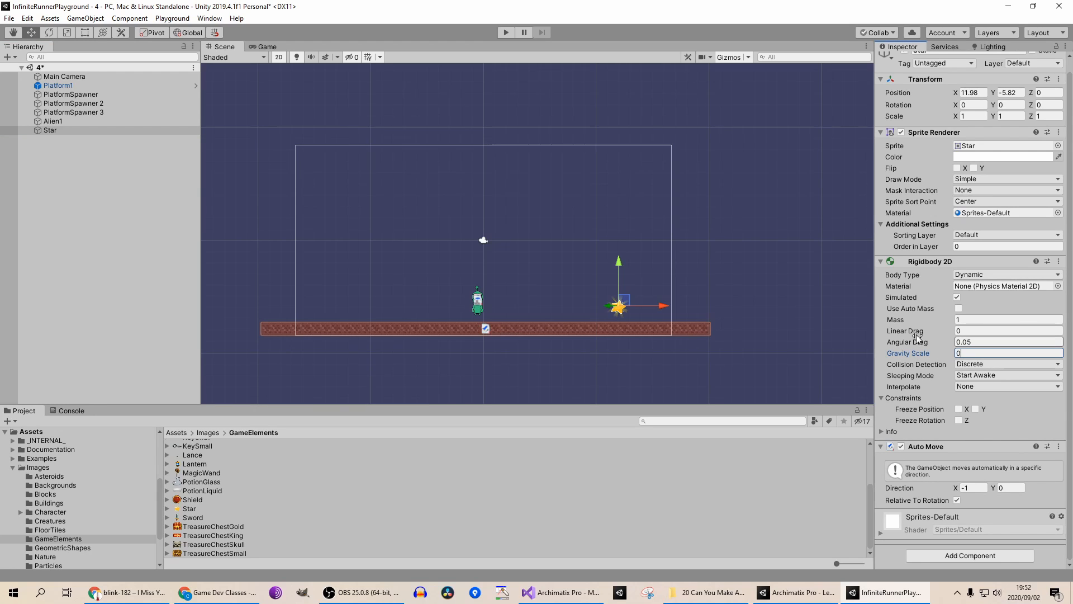
left_click(507, 33)
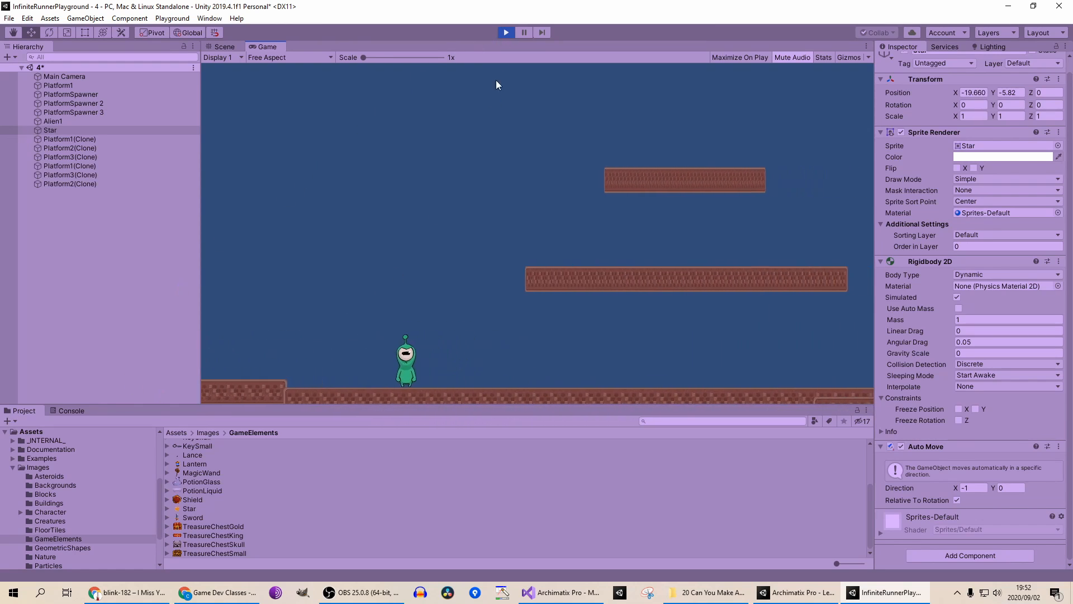
left_click(506, 32)
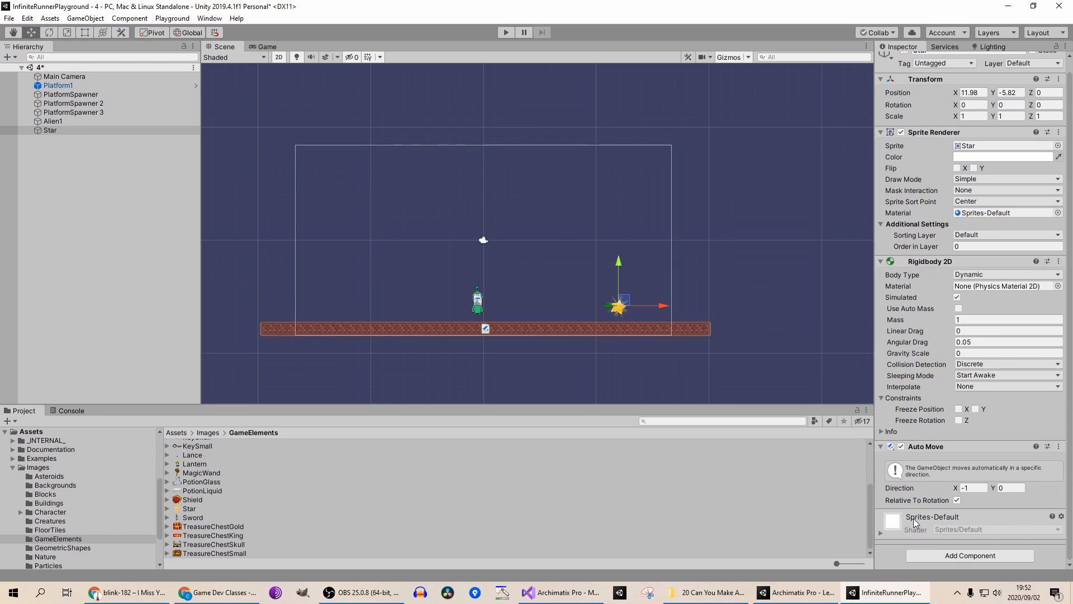
Step: Add a Collectable component to the star with a circle collider
left_click(966, 556)
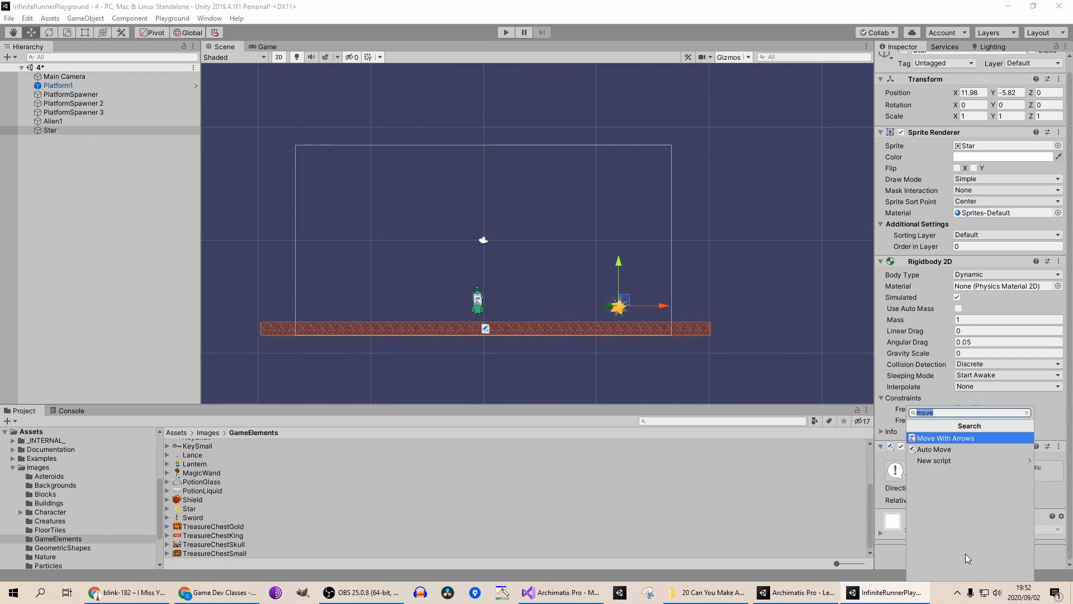
type("coll")
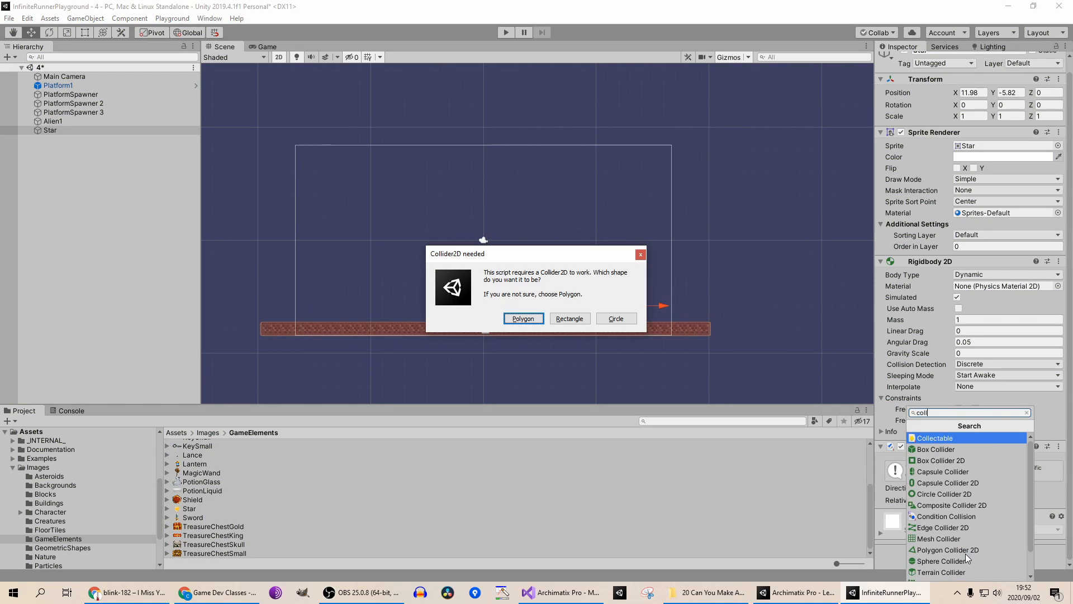
left_click(615, 319)
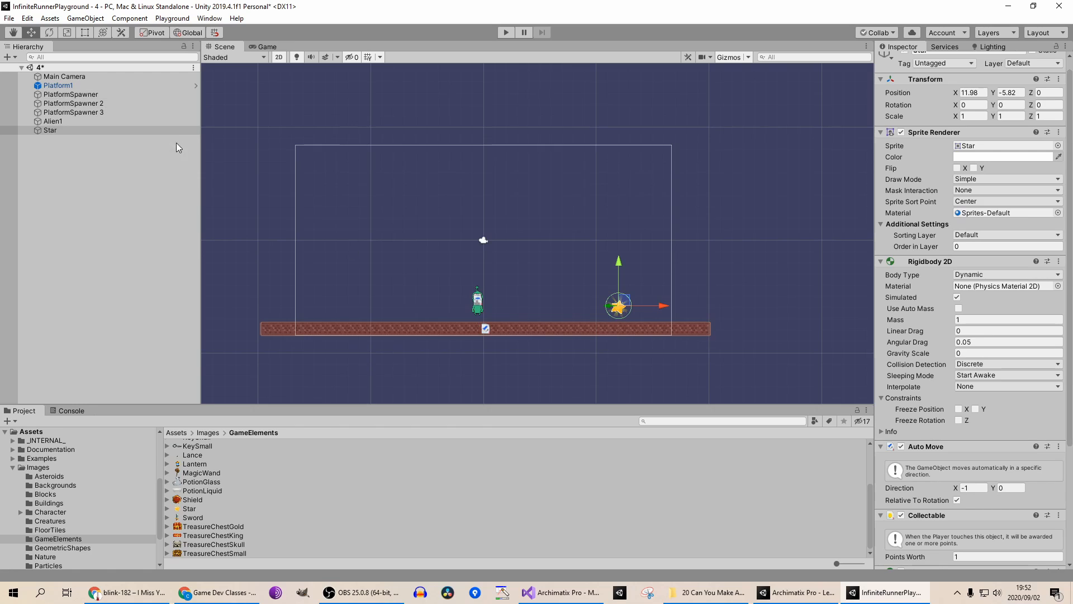
Step: Assign the Player tag to the Alien1 character
left_click(77, 121)
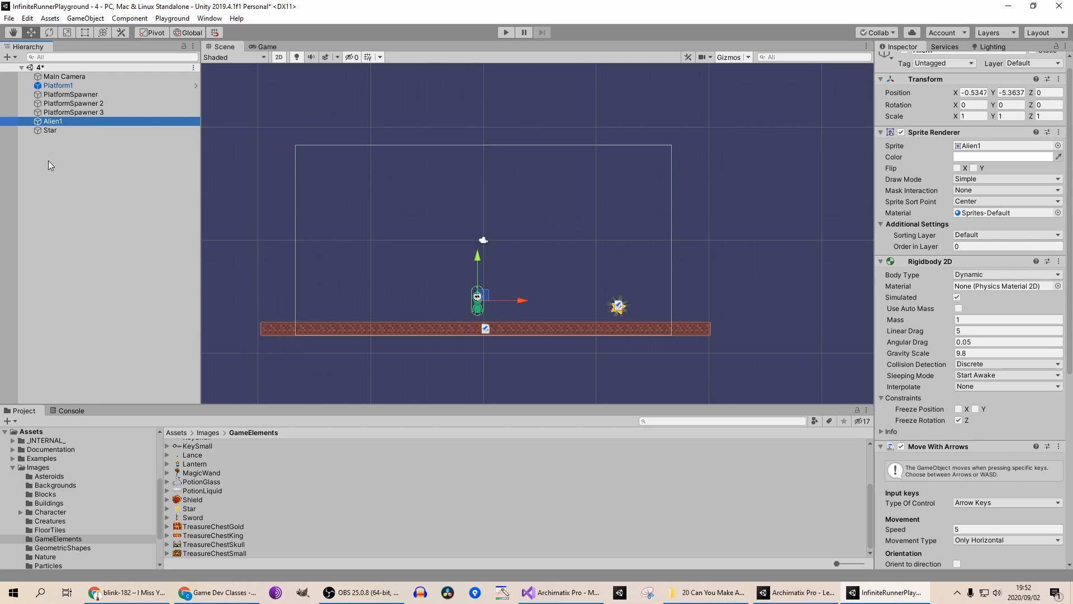
left_click(938, 64)
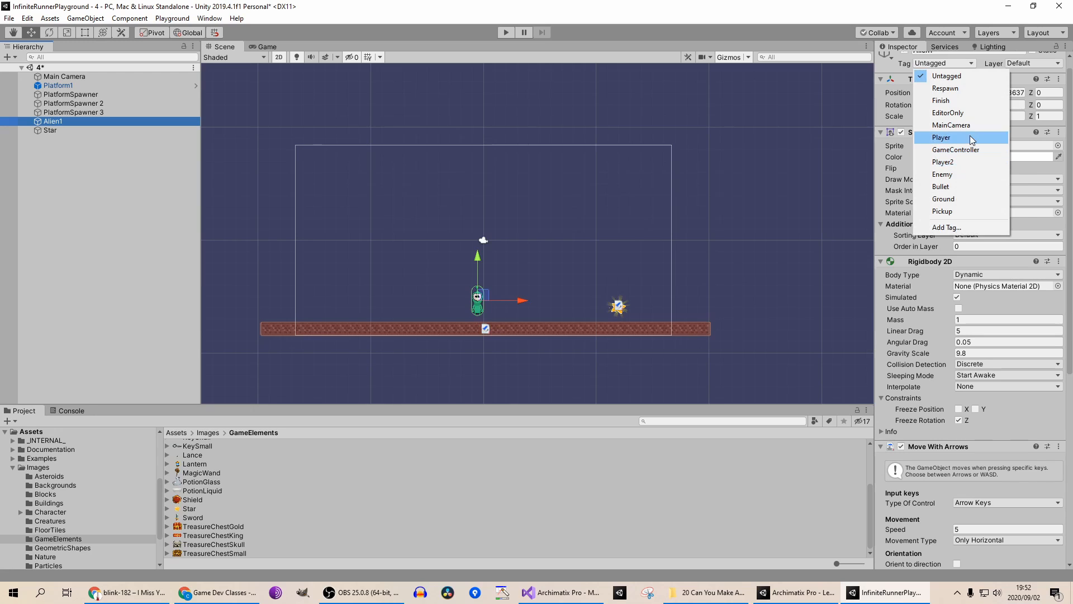
left_click(970, 137)
Step: Play the scene, move the alien into the star to test collecting it, and stop the game
left_click(505, 33)
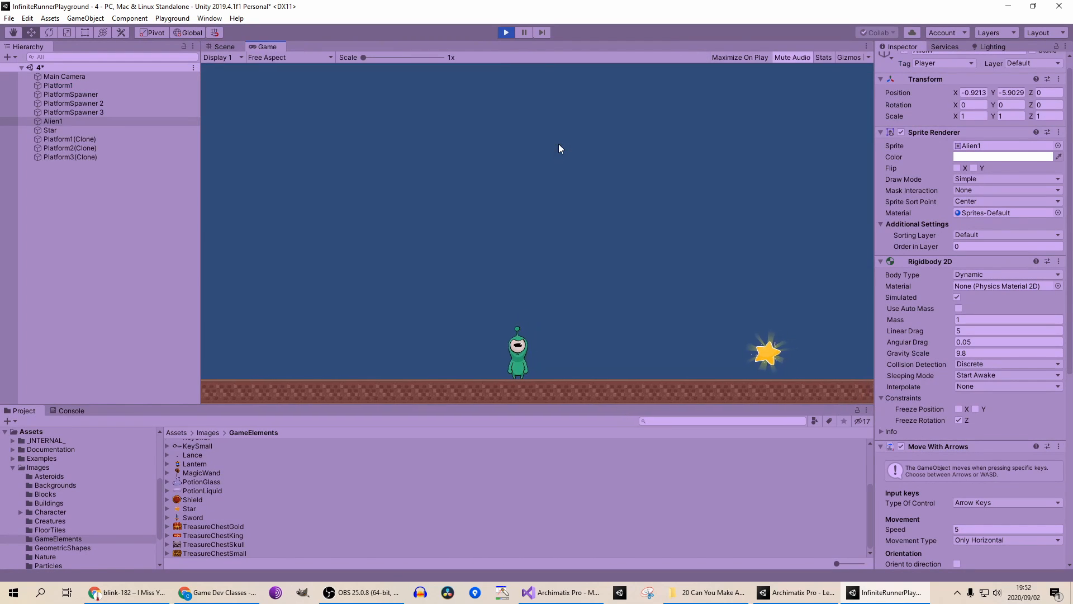
key("Right")
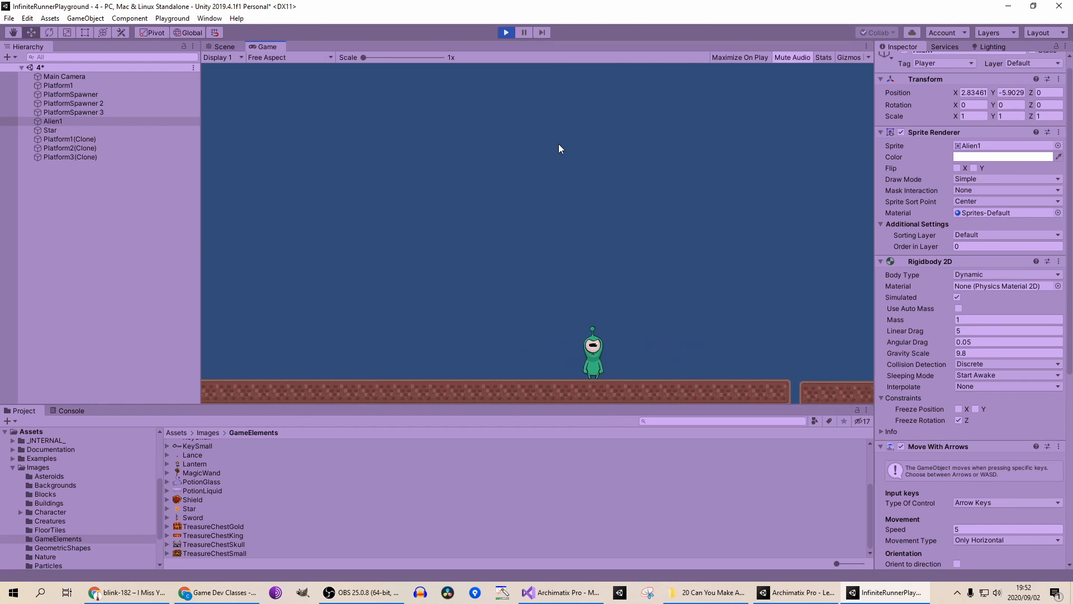
key("Left")
key("Left")
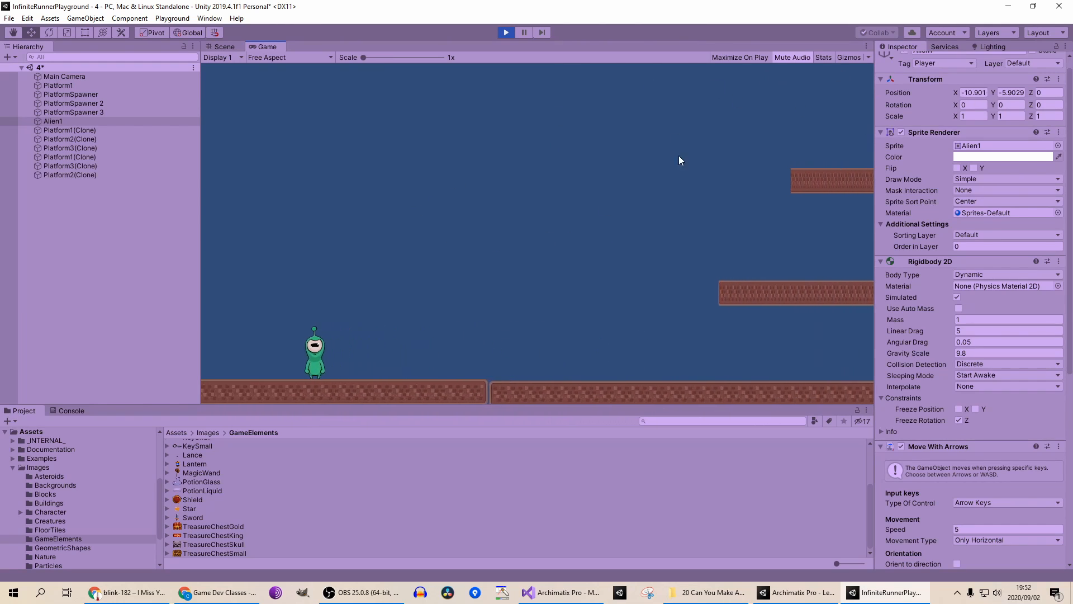
key("ctrl+p")
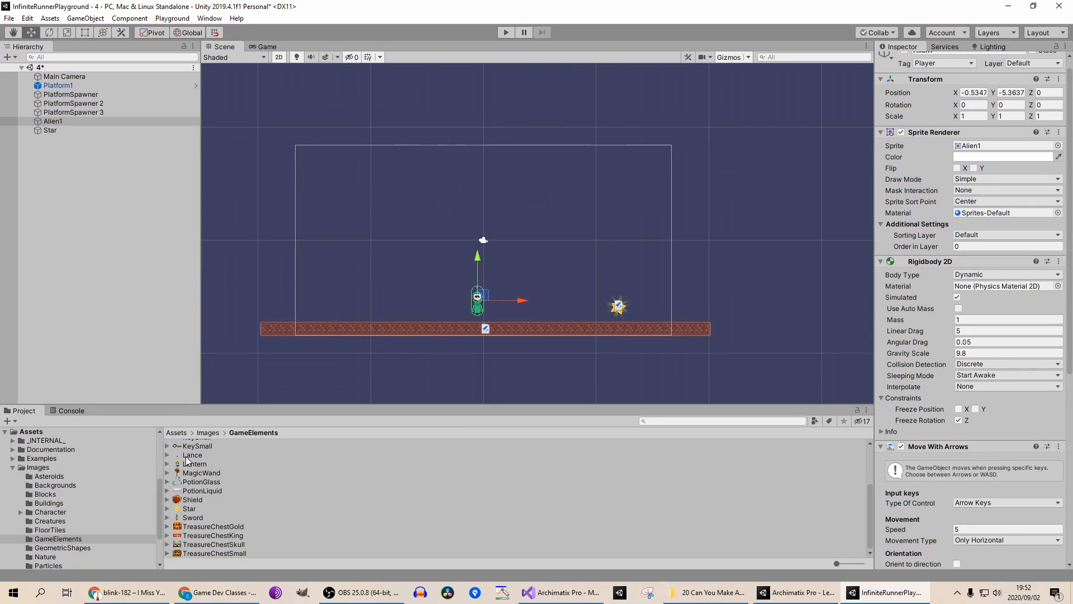
Step: Add the UserInterface prefab to the scene and set its UI Script game type to Endless
left_click(178, 432)
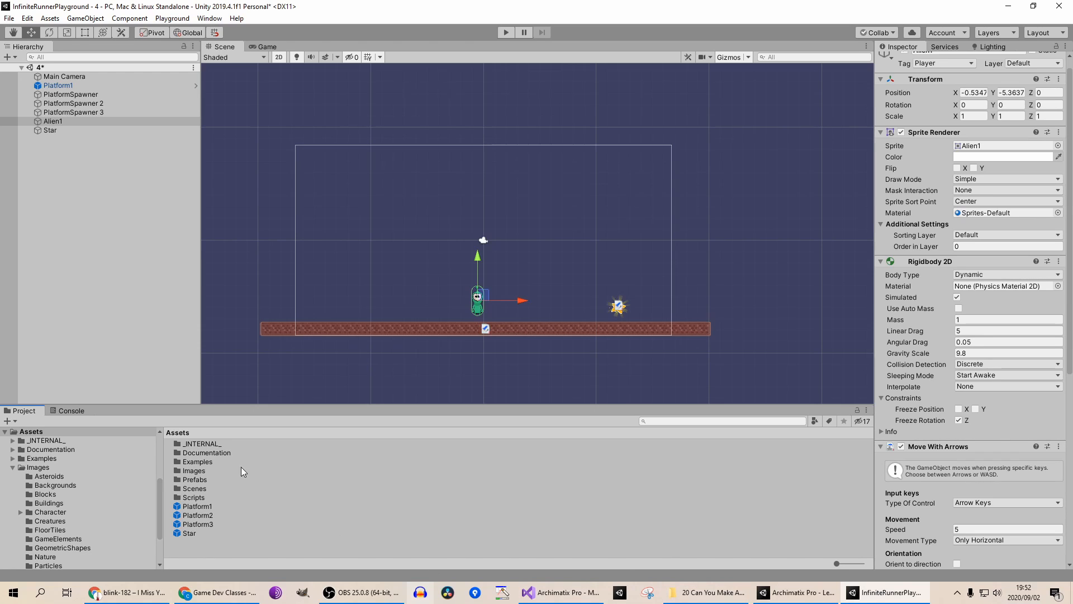
double_click(201, 479)
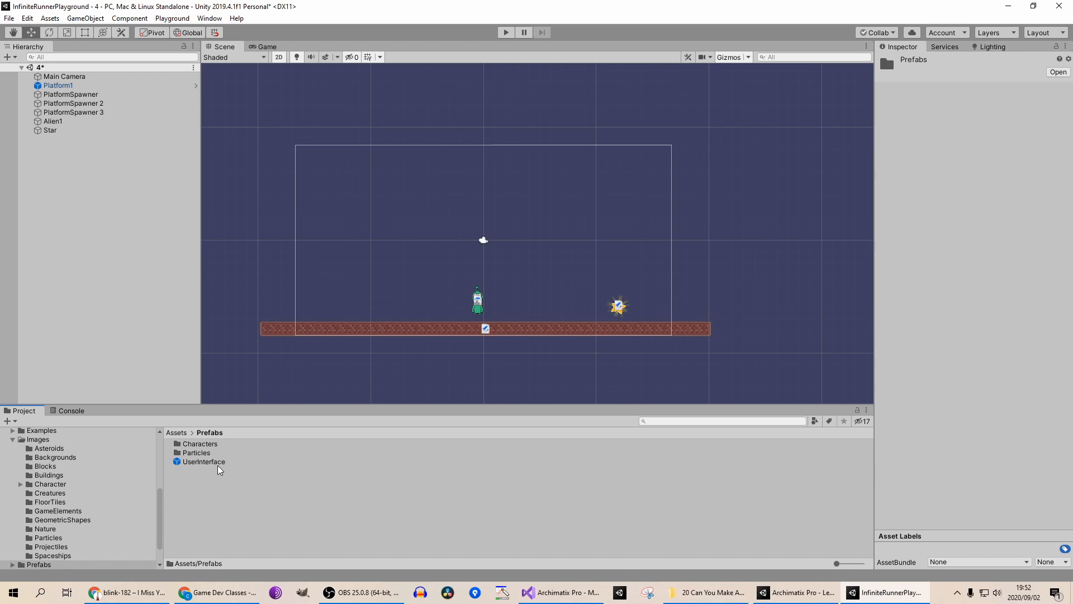
left_click_drag(204, 462, 95, 243)
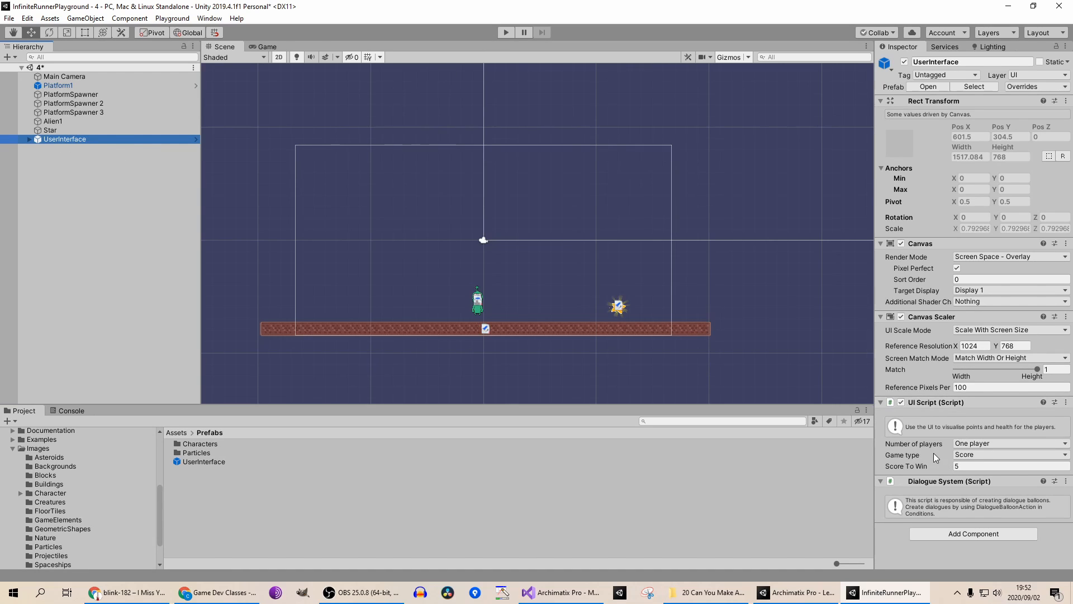
left_click(980, 455)
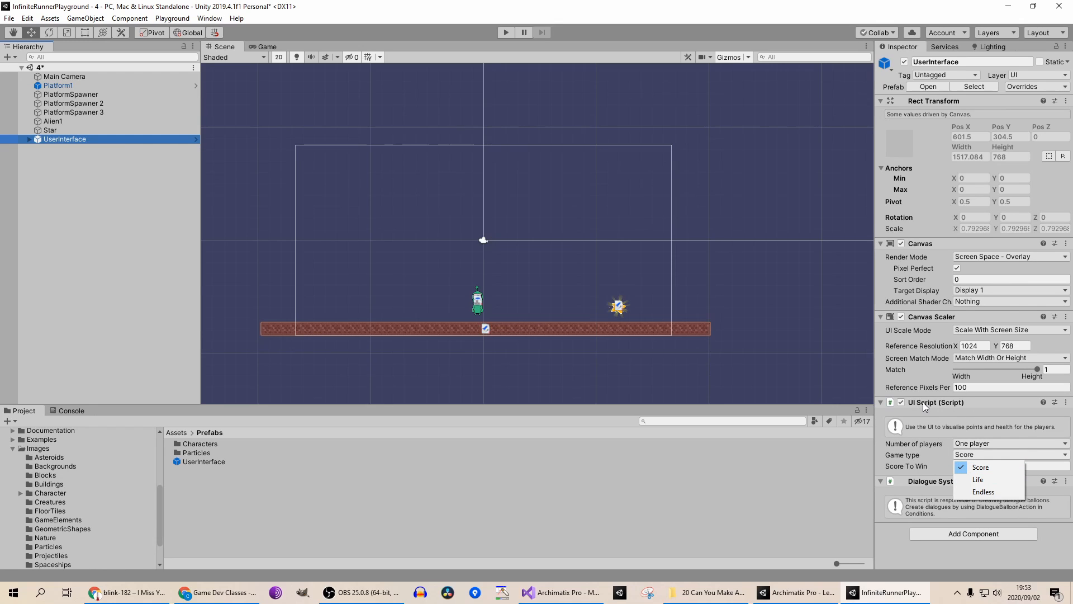
left_click(997, 491)
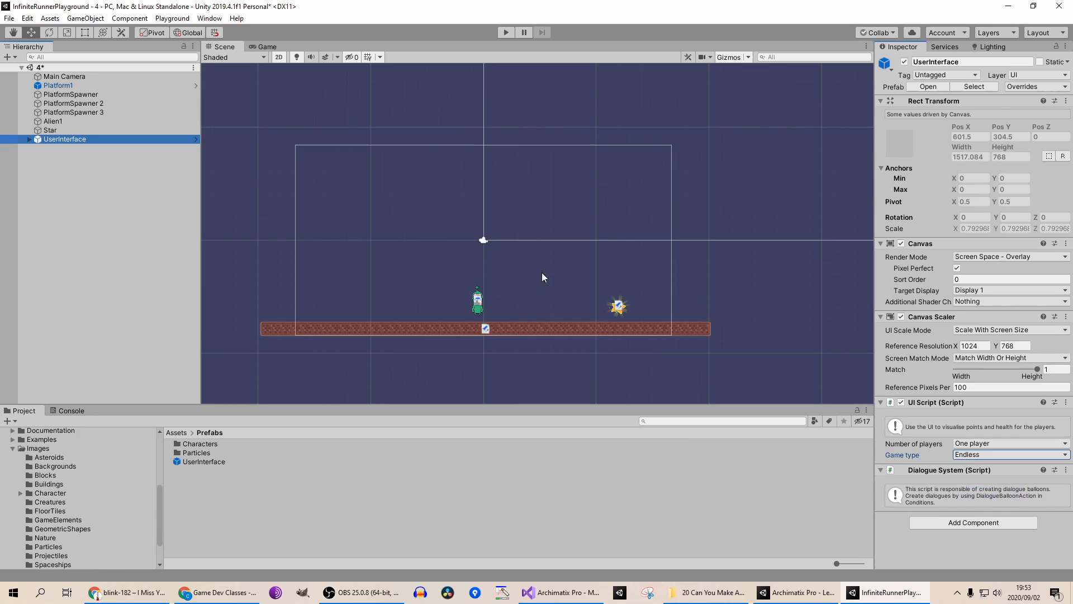
Step: Play the scene to check the score display while collecting the star and jumping between platforms, and stop the game
left_click(506, 34)
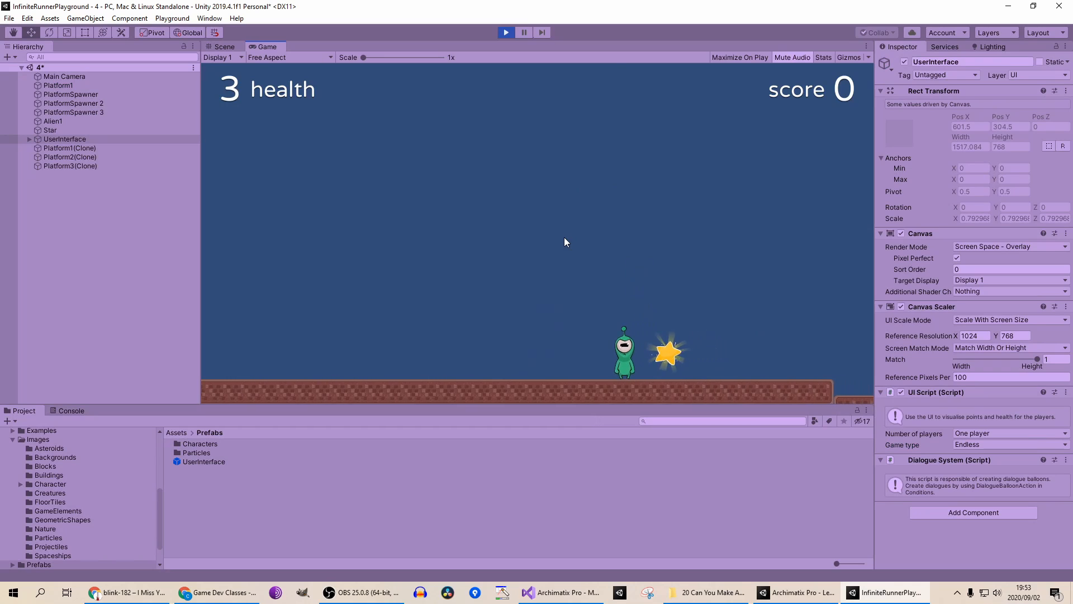
key("space")
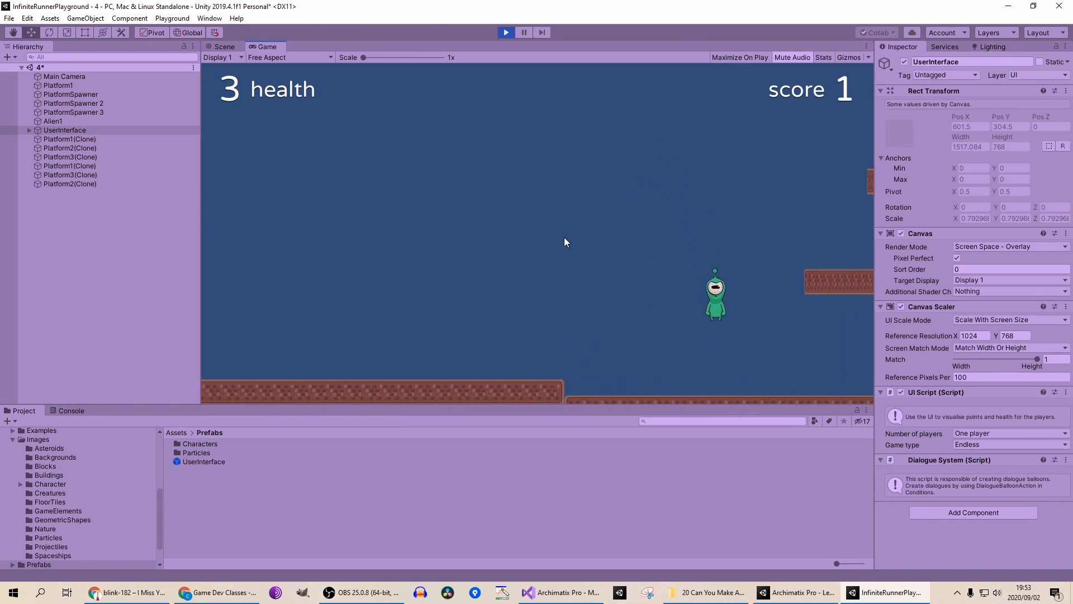
key("space")
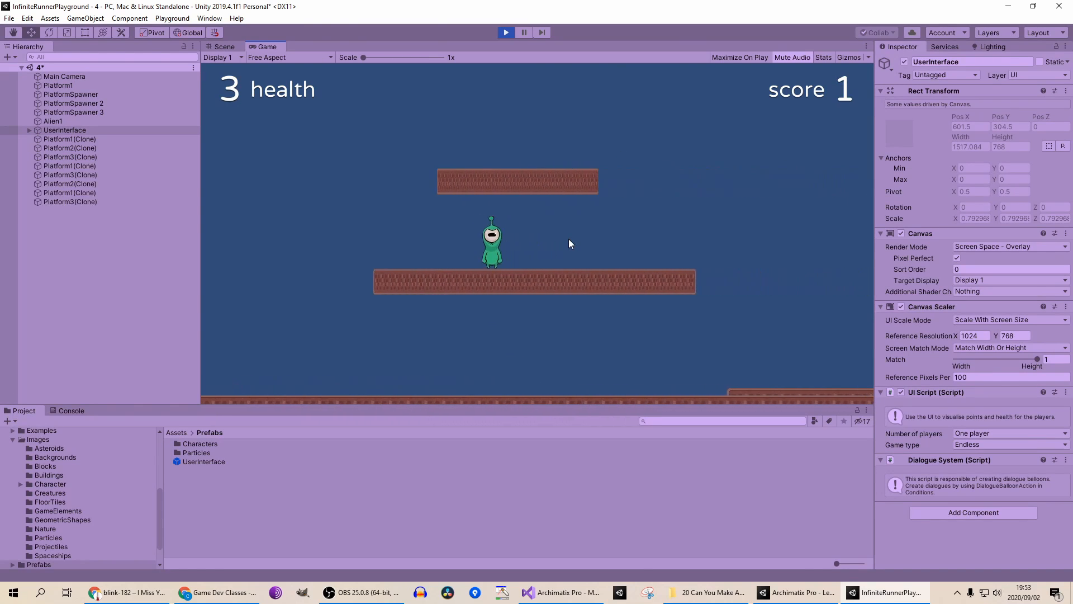
key("space")
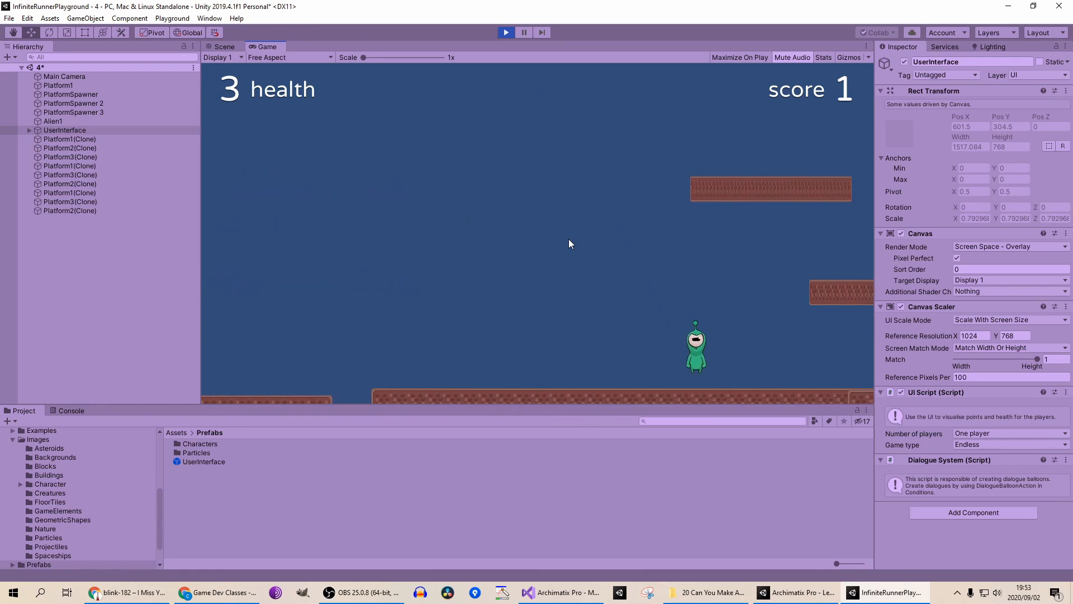
left_click(511, 31)
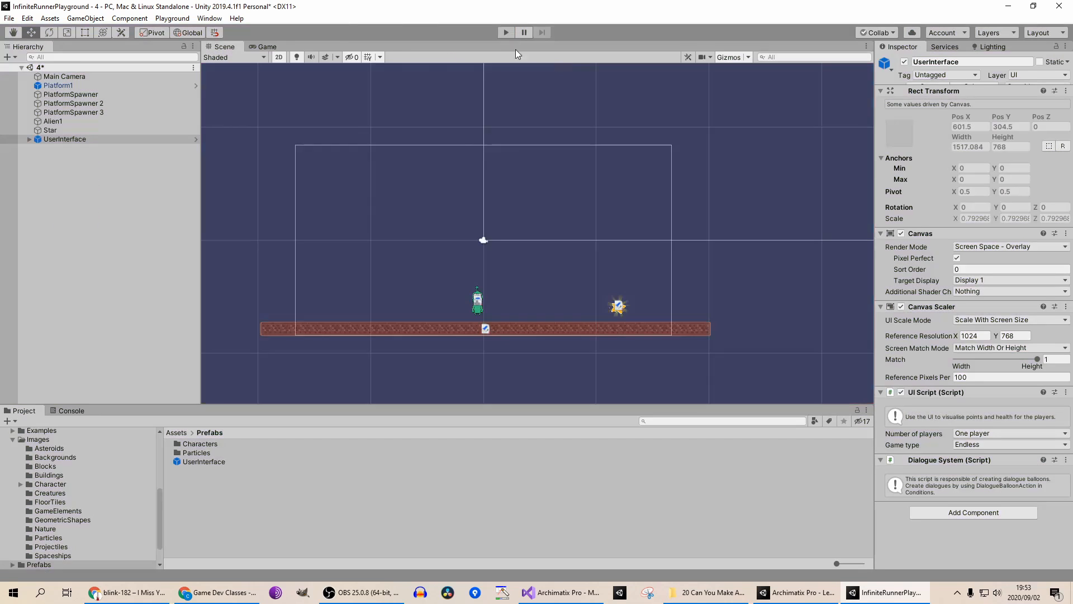
Step: Deactivate the LeftNumber and LeftLabel objects in the UserInterface's StatsPanel
left_click(26, 142)
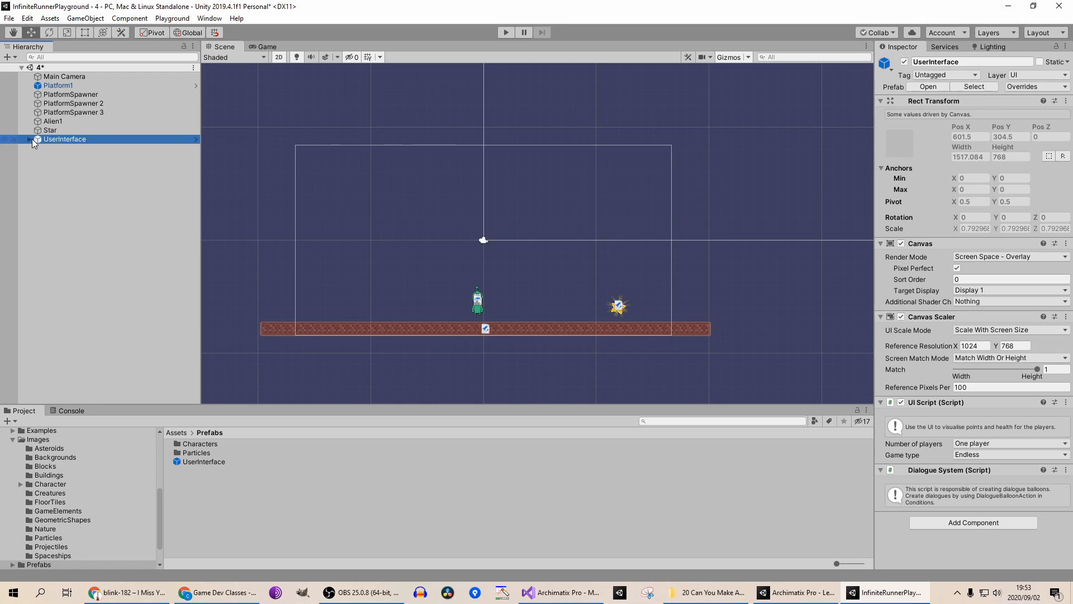
left_click(30, 138)
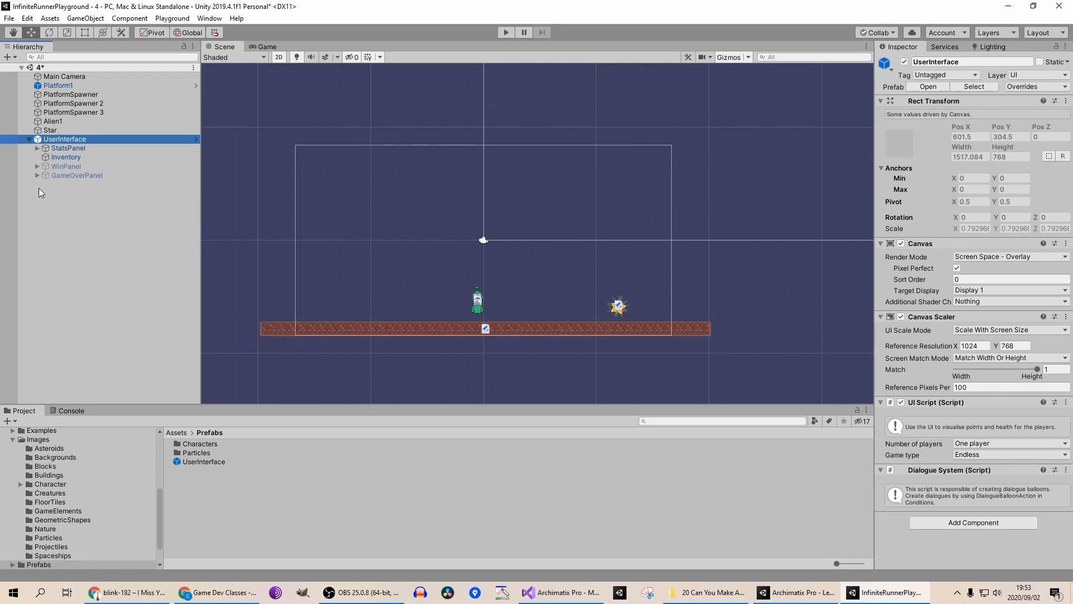
left_click(36, 148)
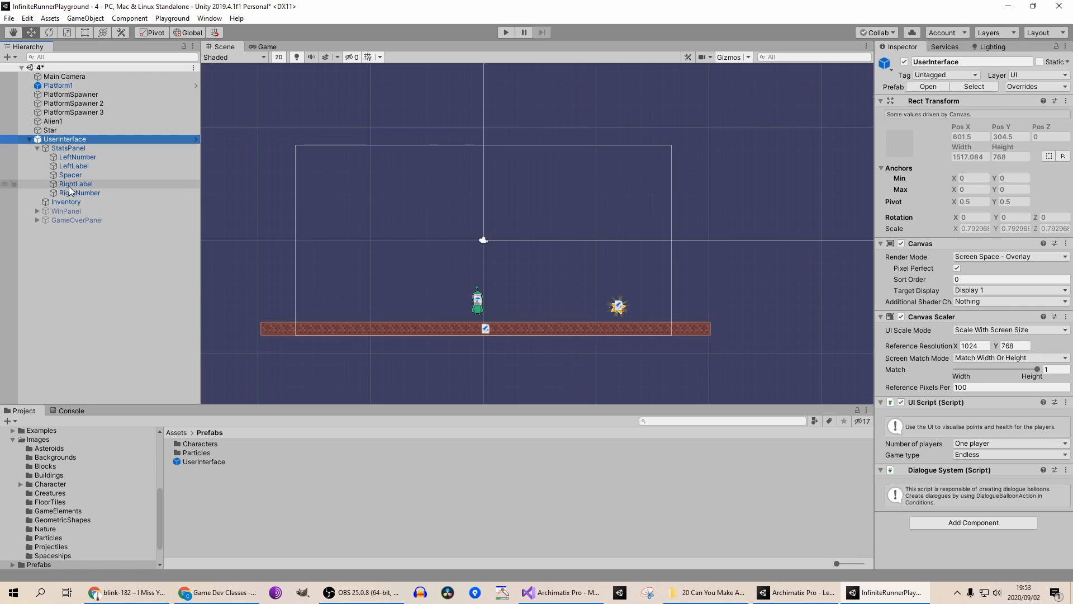
left_click(105, 155)
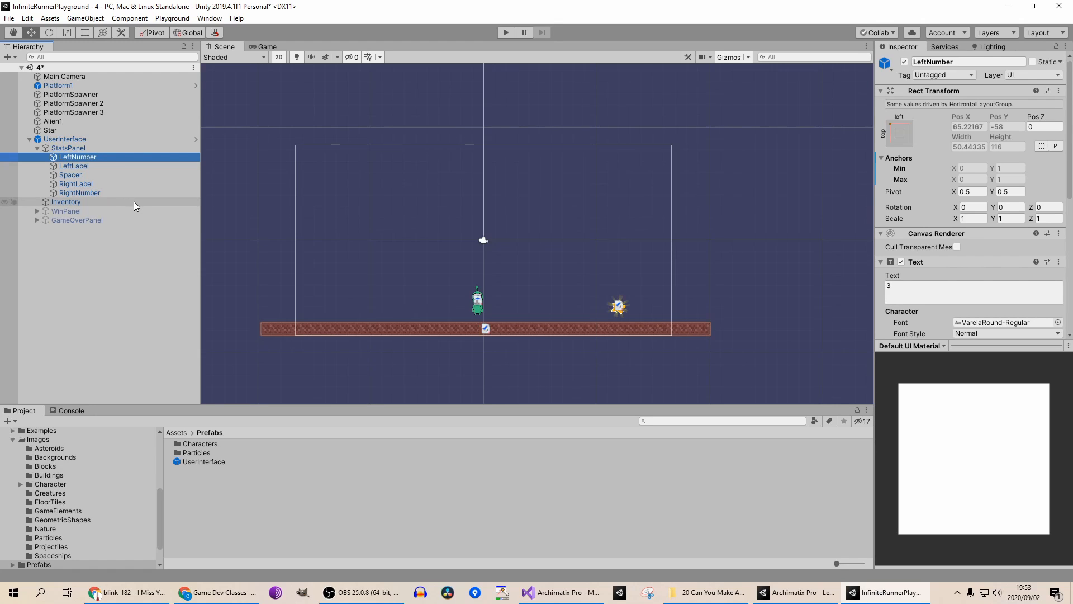
key("Down")
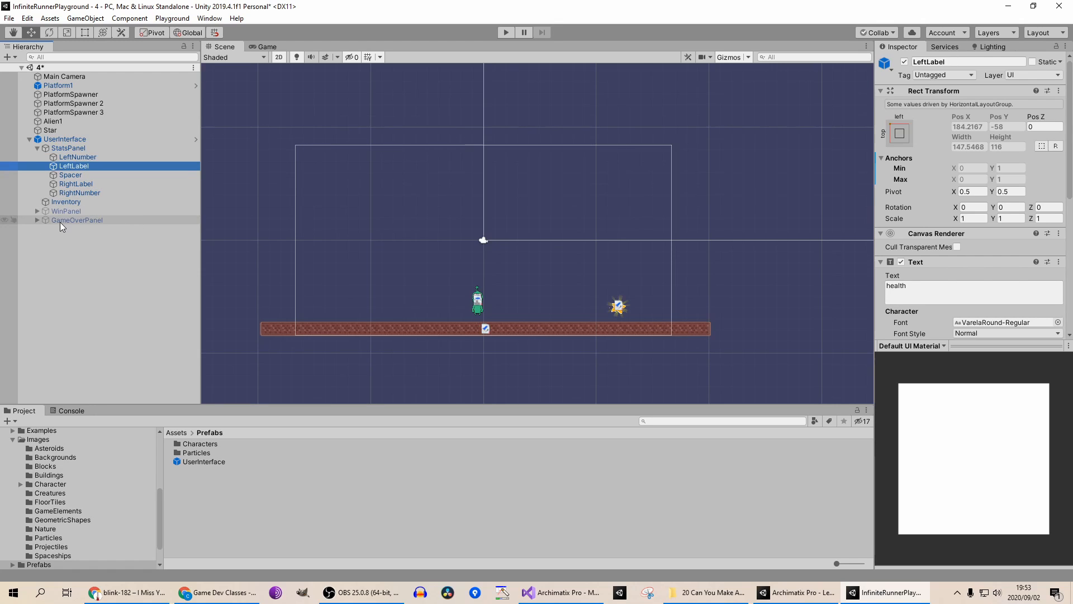
key("Up")
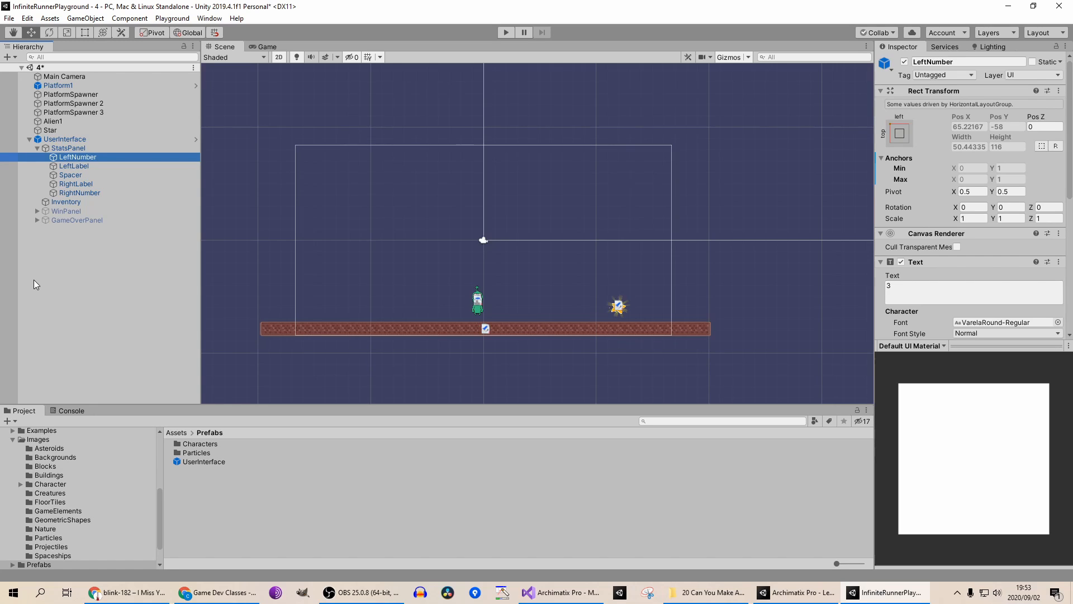
key("shift+Down")
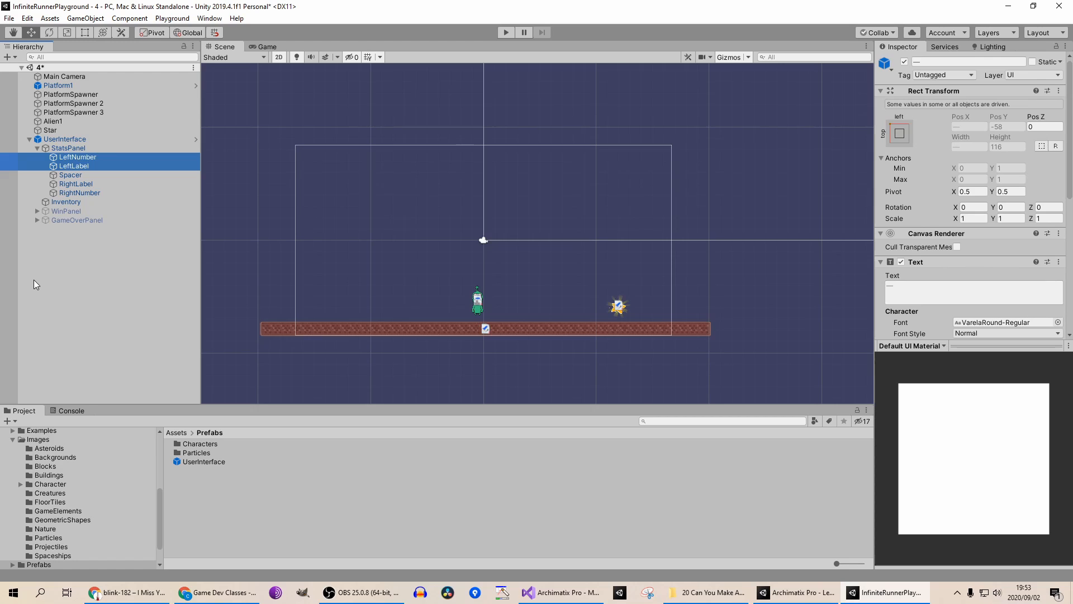
scroll(960, 219, "down", 10)
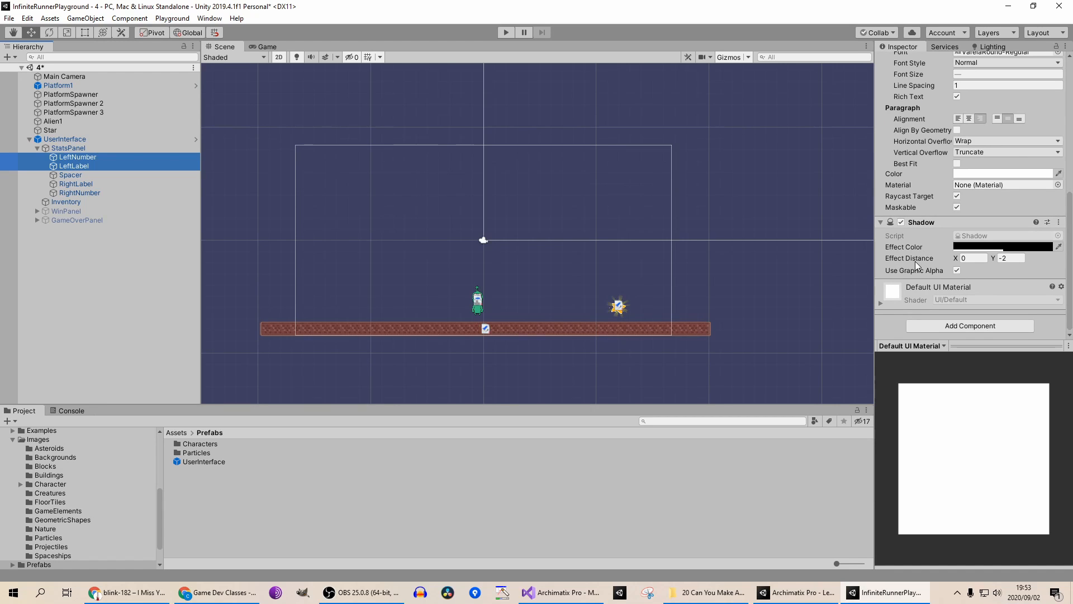
scroll(915, 278, "up", 10)
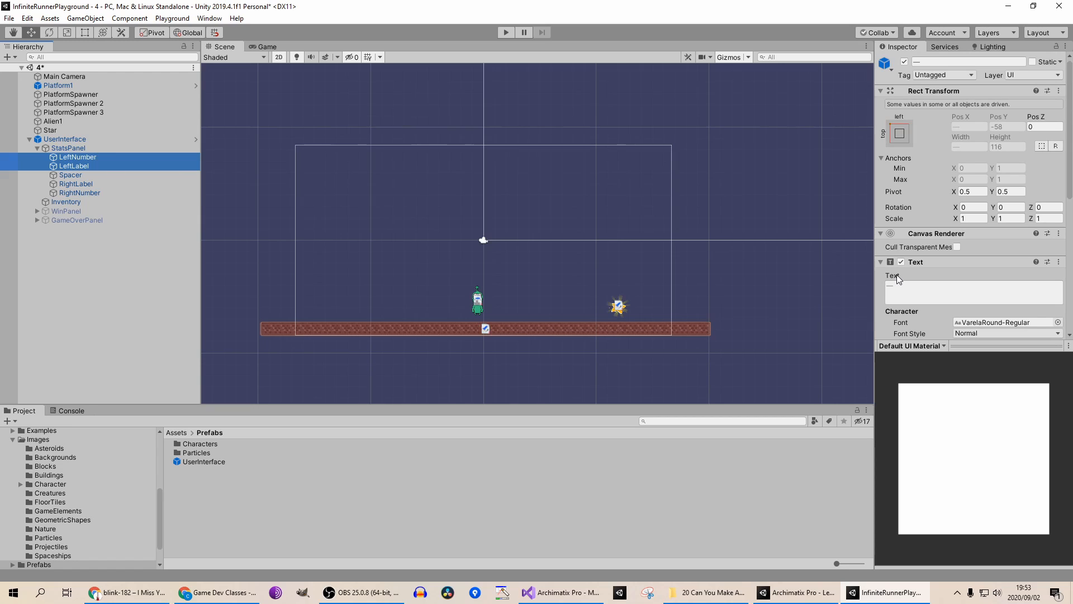
left_click(904, 61)
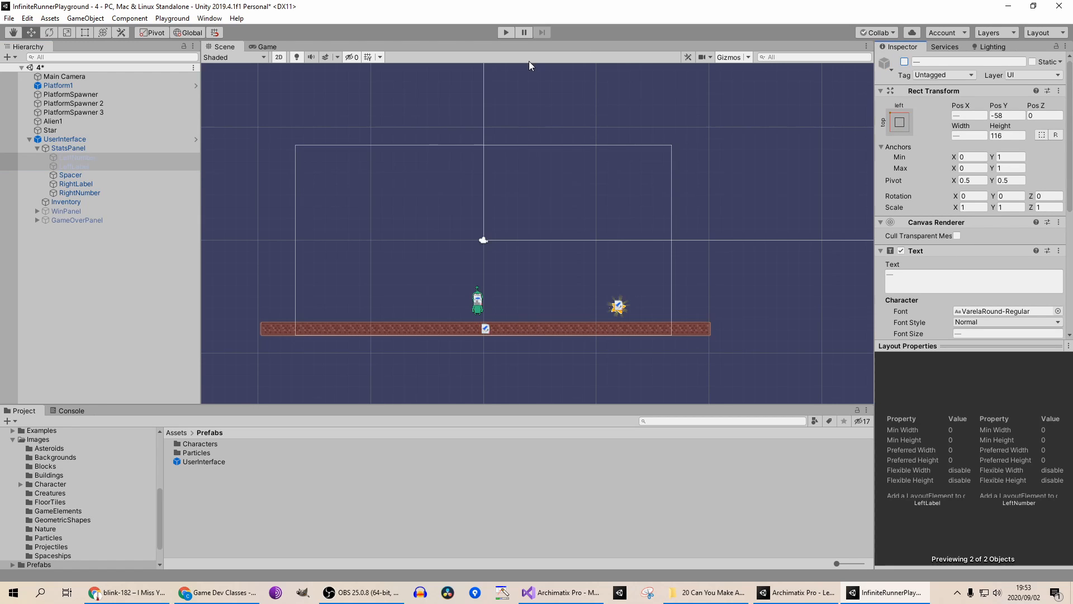
Step: Play the scene to check the score-only display while collecting the star and jumping, stop the game, and clear the selection
left_click(500, 31)
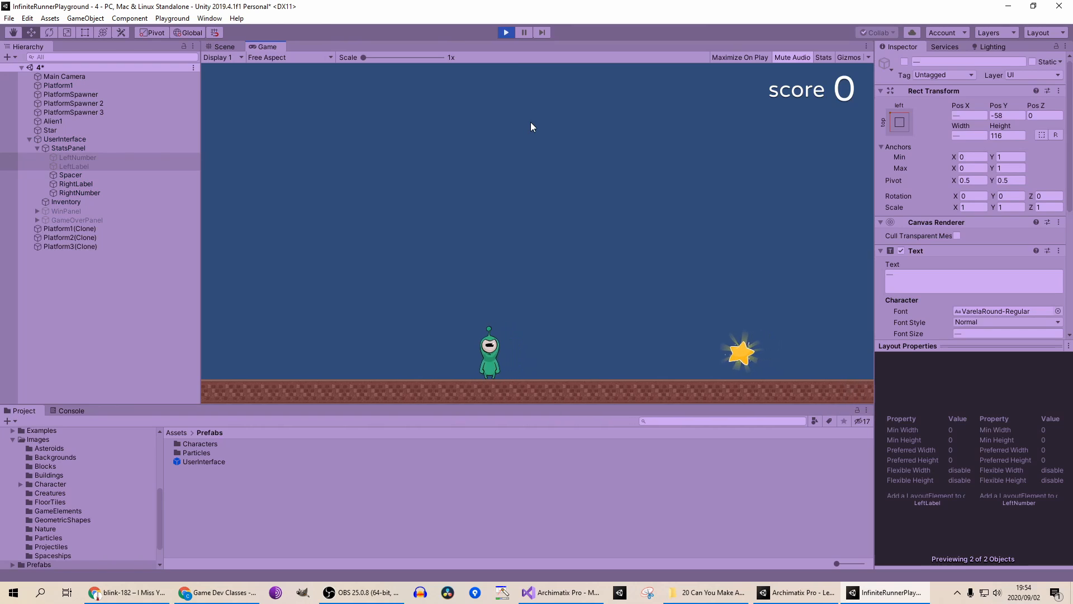
key("space")
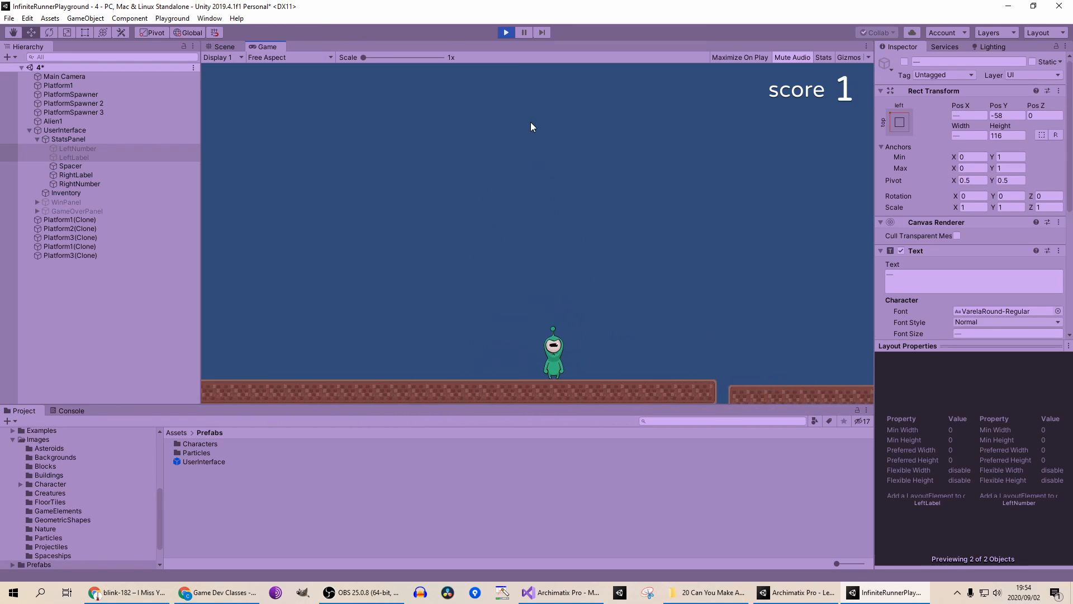
key("space")
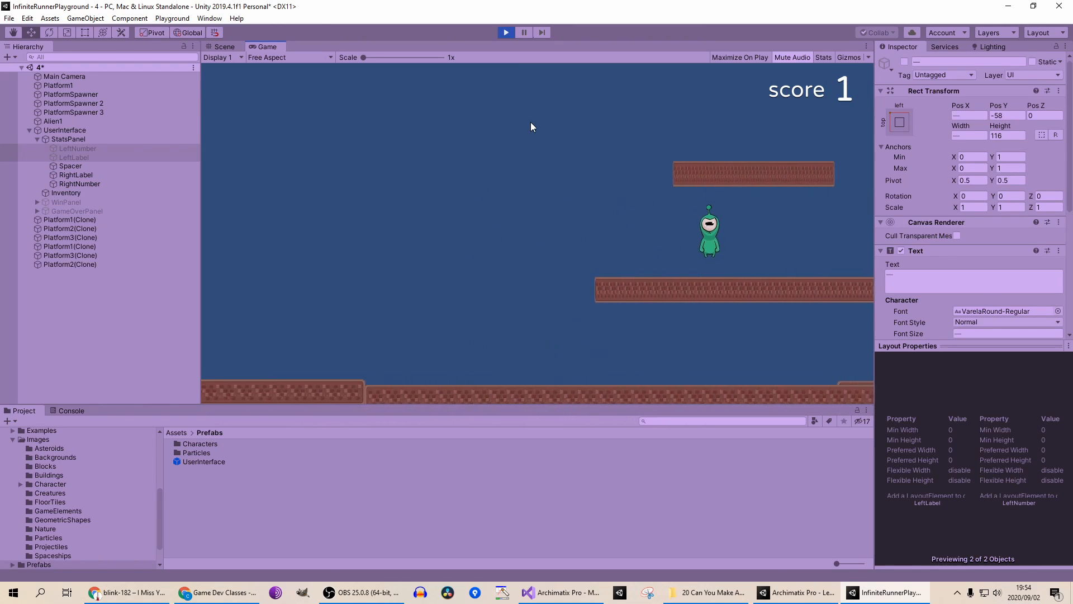
key("space")
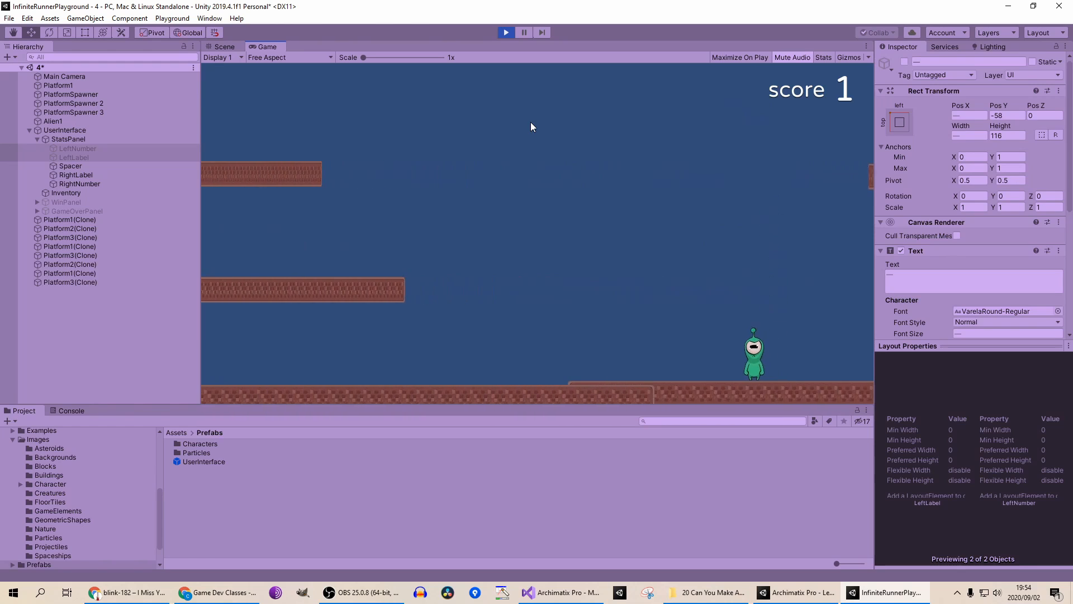
key("space")
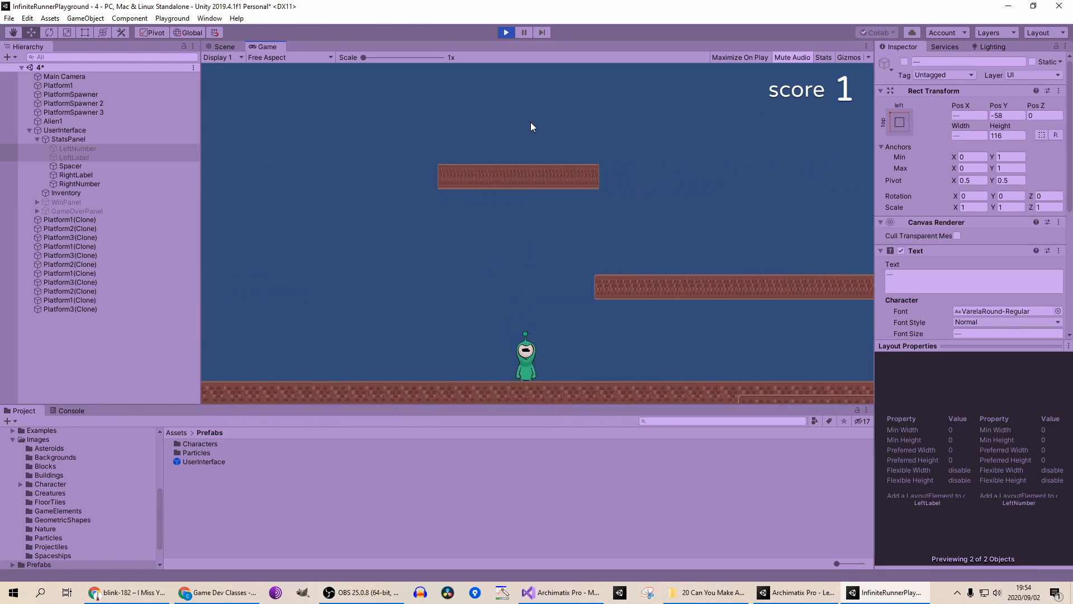
left_click(508, 33)
left_click(79, 253)
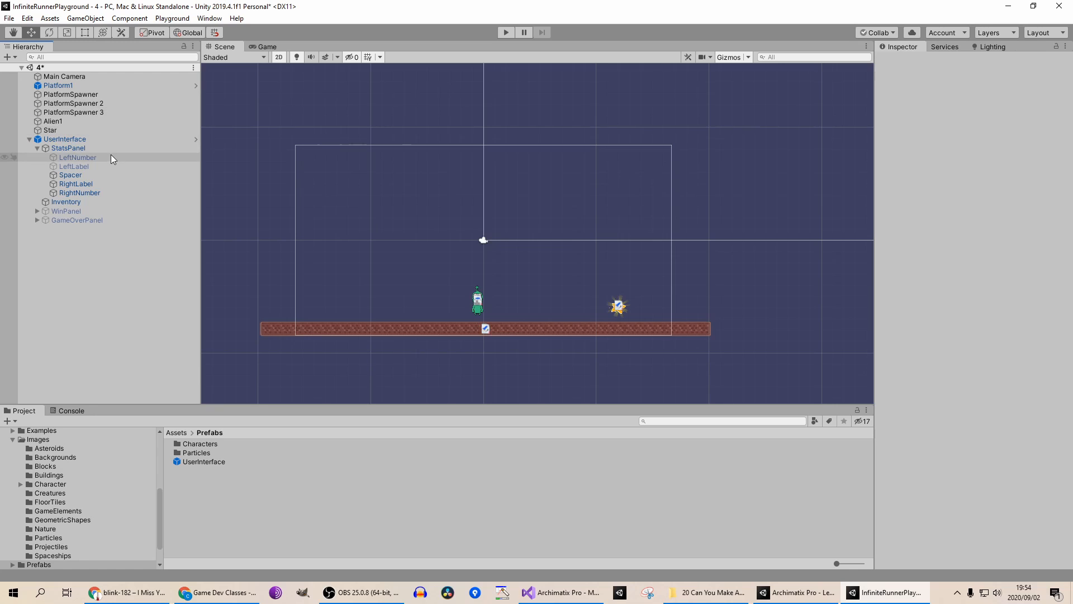
Step: Review the deactivated LeftNumber and LeftLabel objects in the StatsPanel, and collapse the UserInterface hierarchy
left_click(105, 138)
left_click(94, 148)
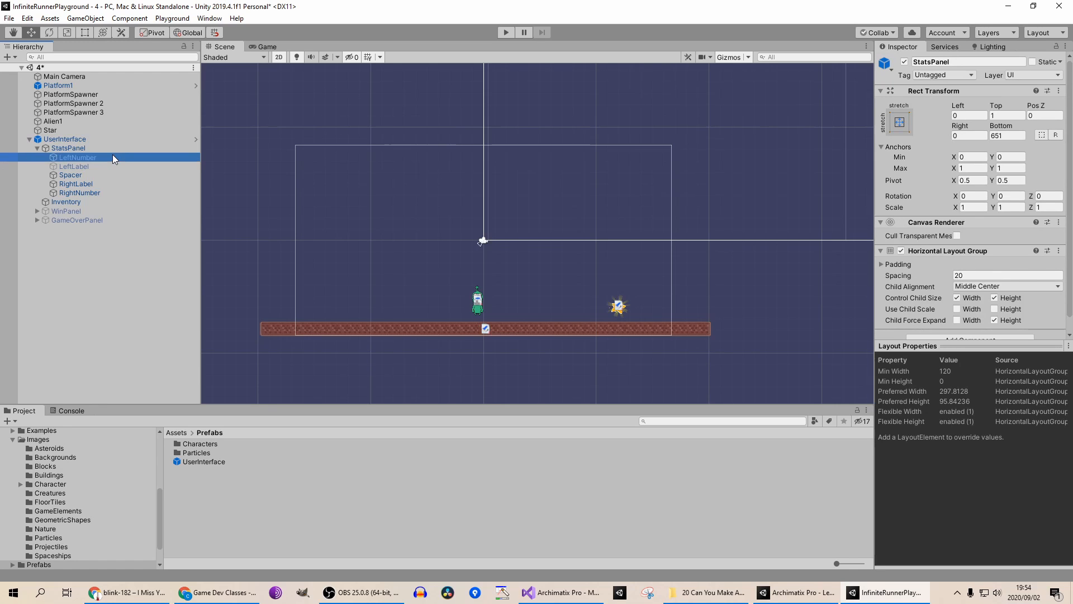
left_click(112, 157)
key("Down")
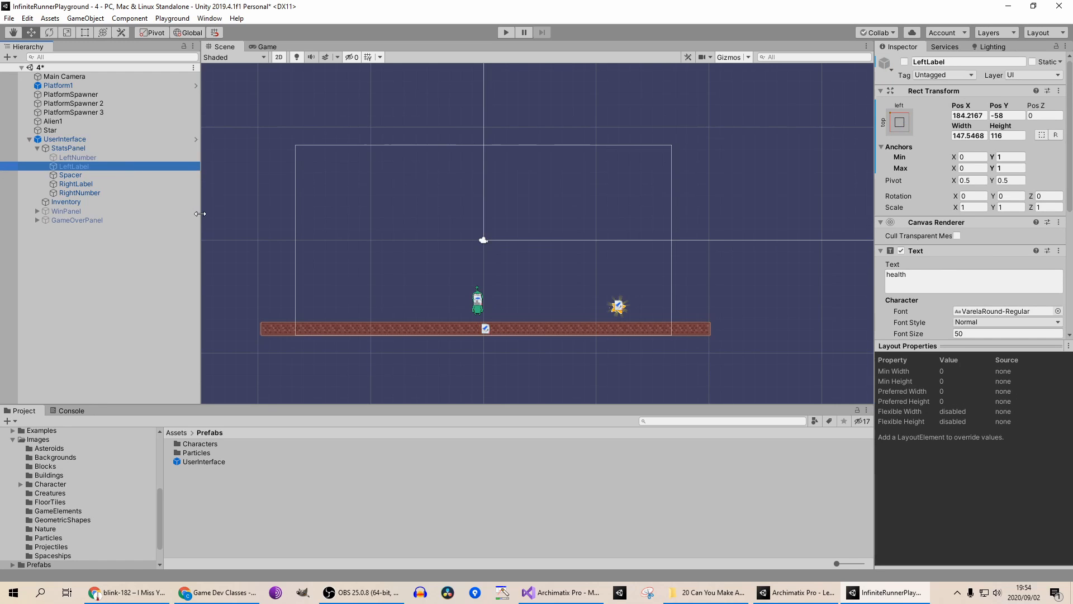
key("shift+Up")
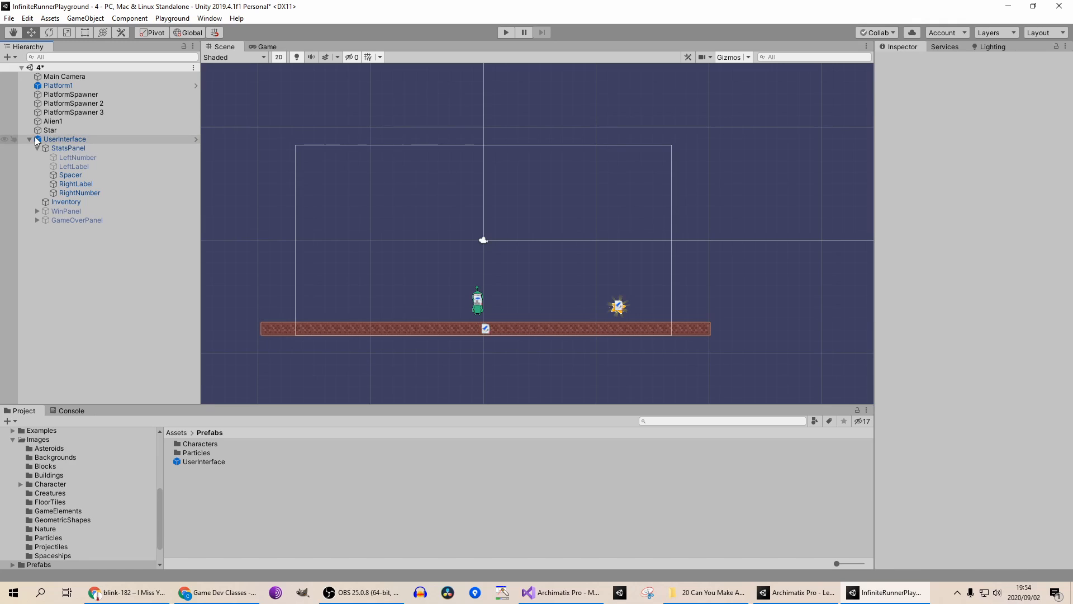
left_click(34, 139)
left_click(30, 139)
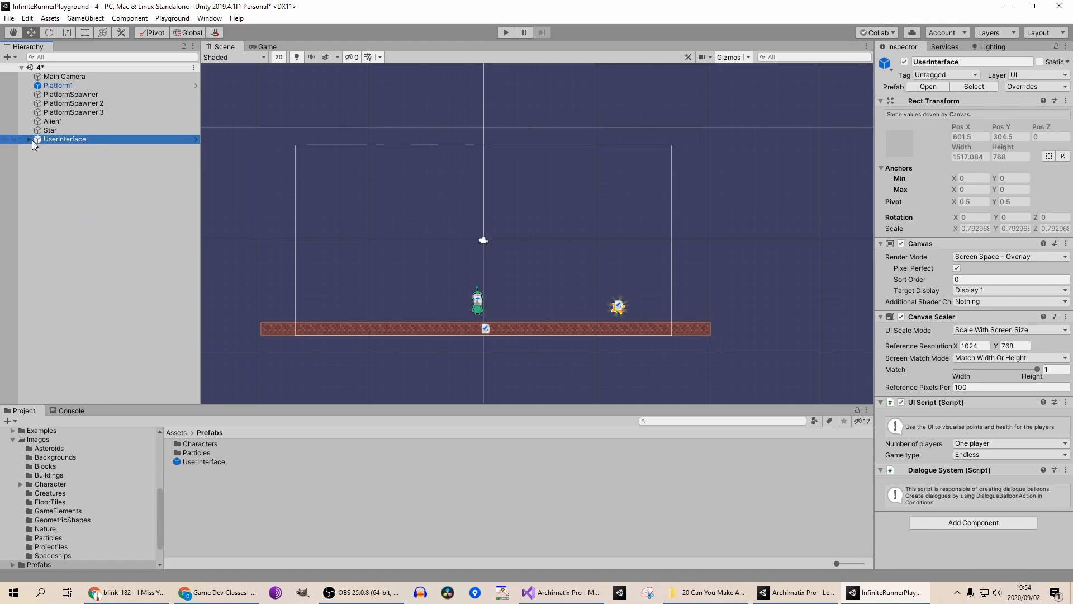
Step: Show the root Assets folder and compare the component settings of the scene's Star and Alien1 objects
left_click(61, 130)
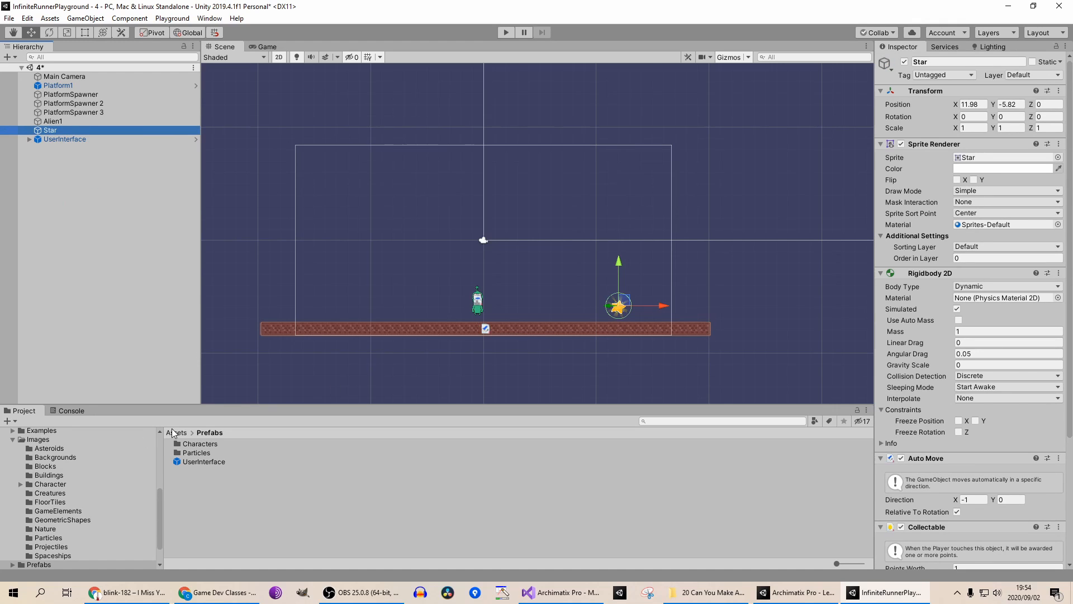
left_click(173, 433)
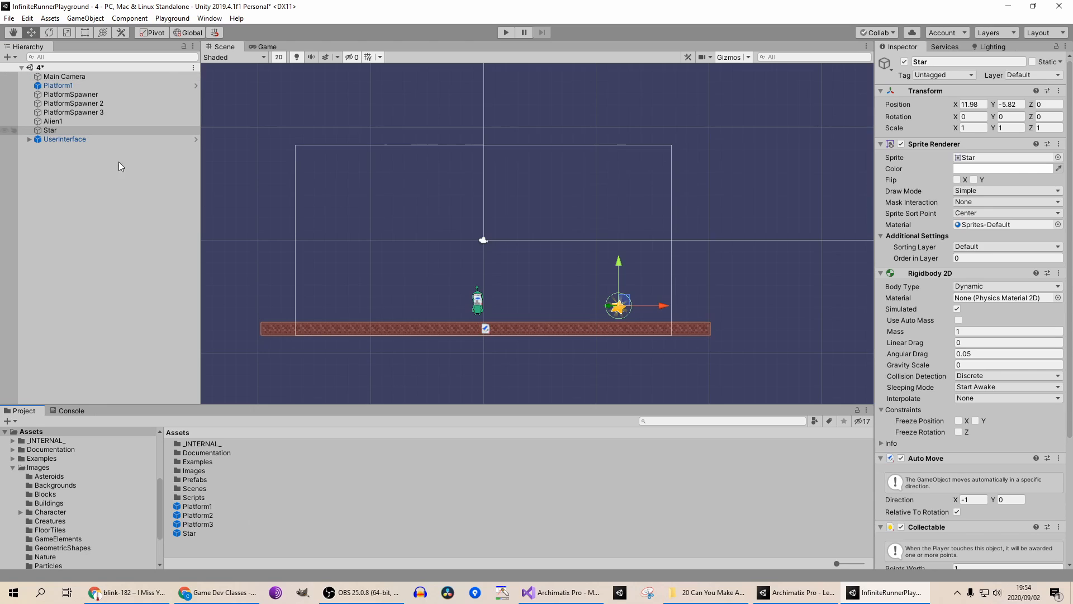
left_click(100, 169)
left_click(93, 132)
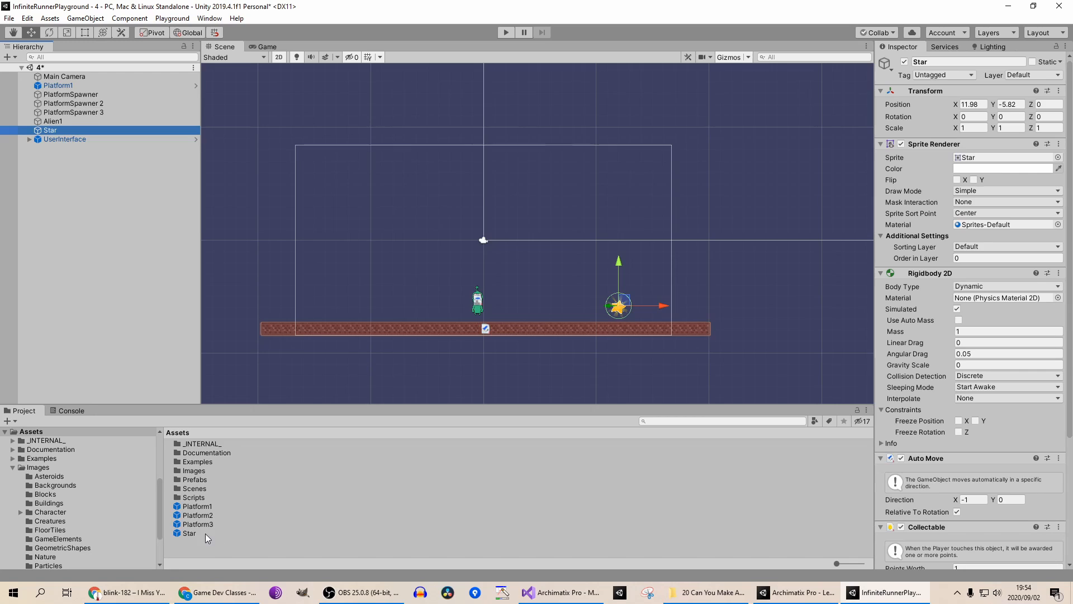
left_click(389, 213)
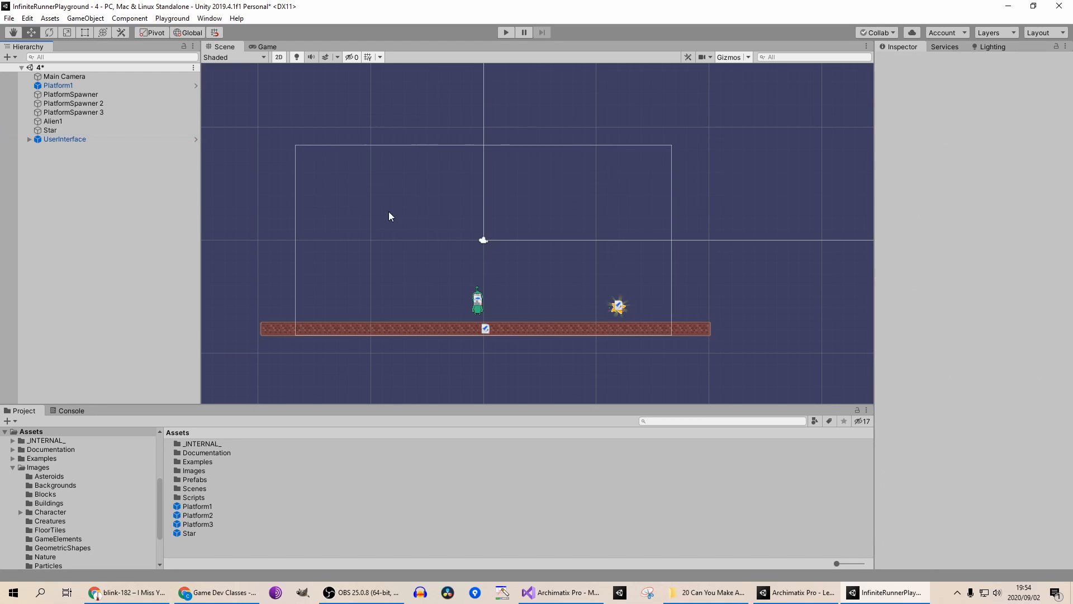
left_click(58, 121)
left_click(59, 131)
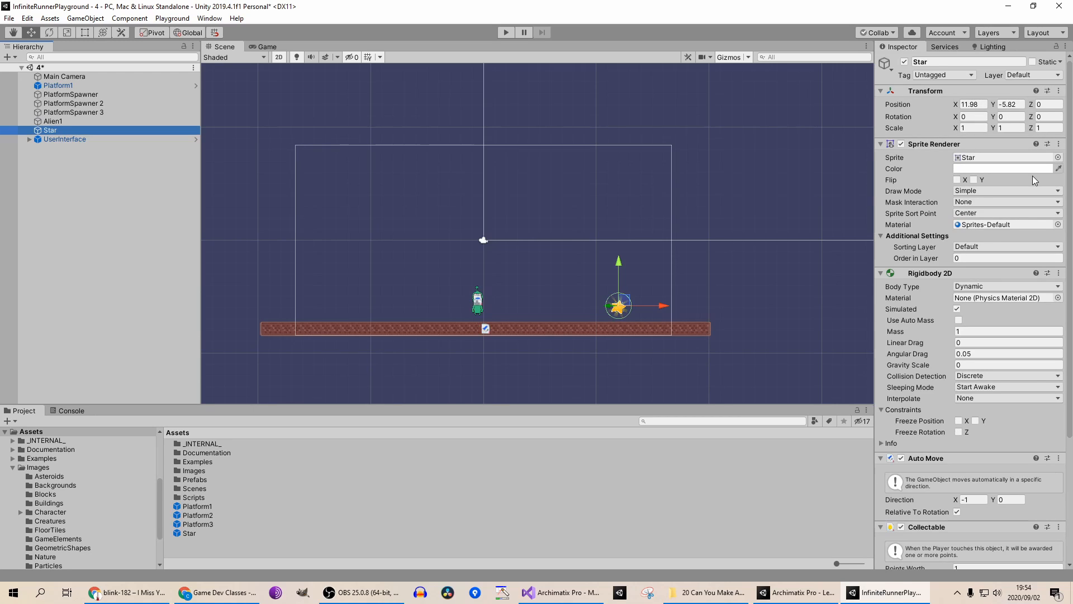
key("Up")
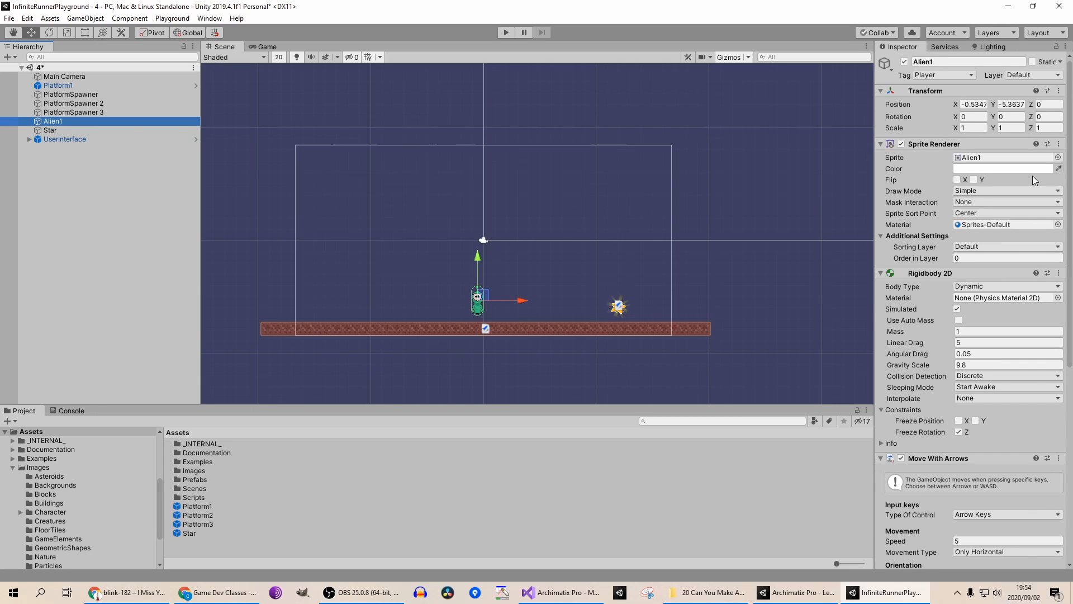
left_click(59, 129)
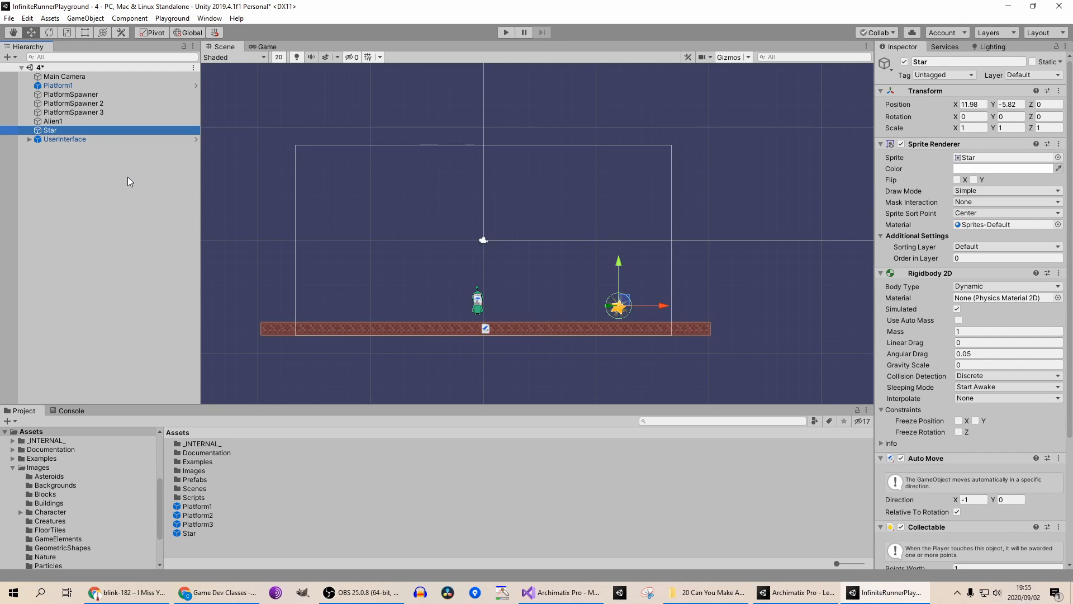
left_click(35, 148)
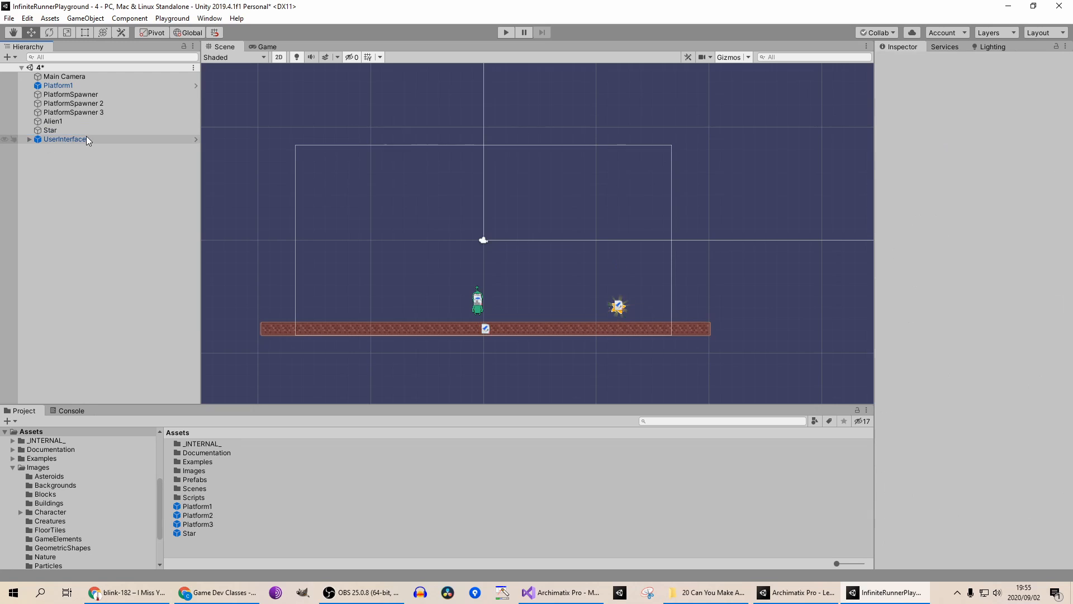
Step: Open the Star prefab, set its Rigidbody 2D mass to 0.0001, and return to the scene
left_click(221, 532)
double_click(222, 532)
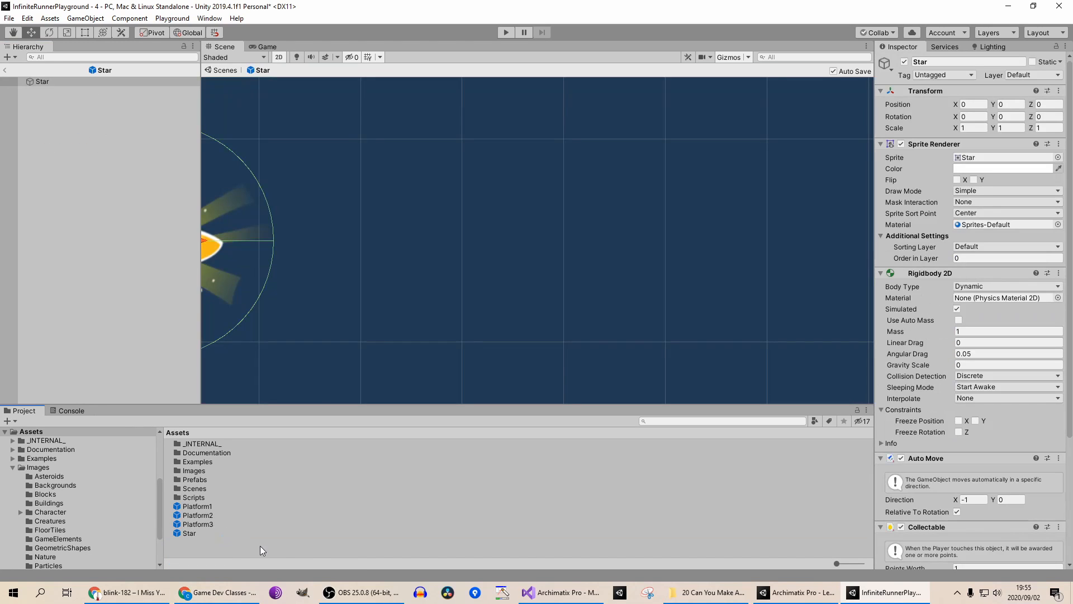
double_click(219, 532)
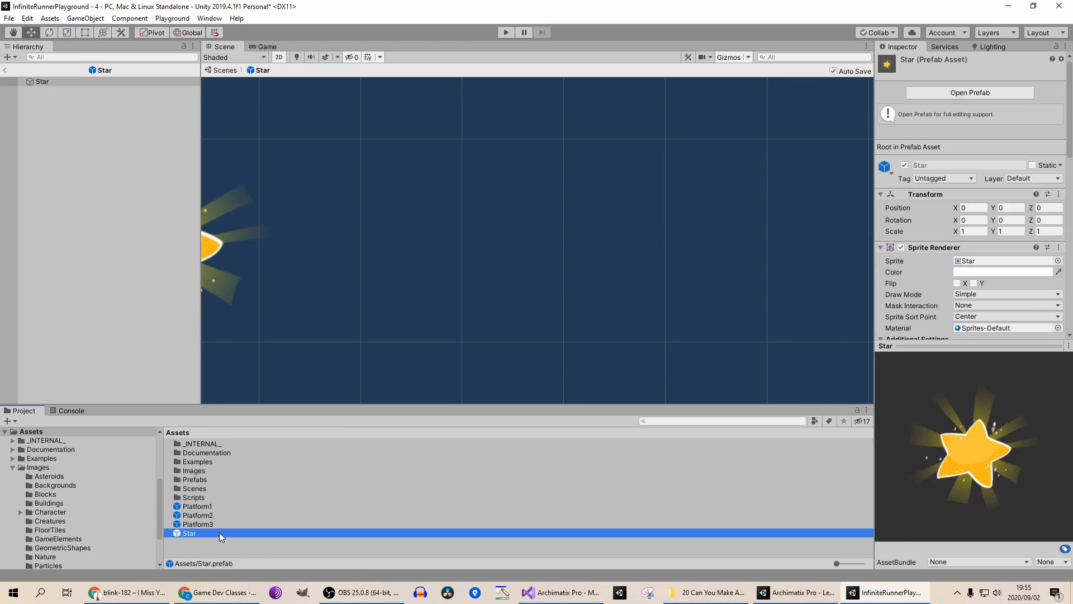
middle_click_drag(465, 310, 699, 277)
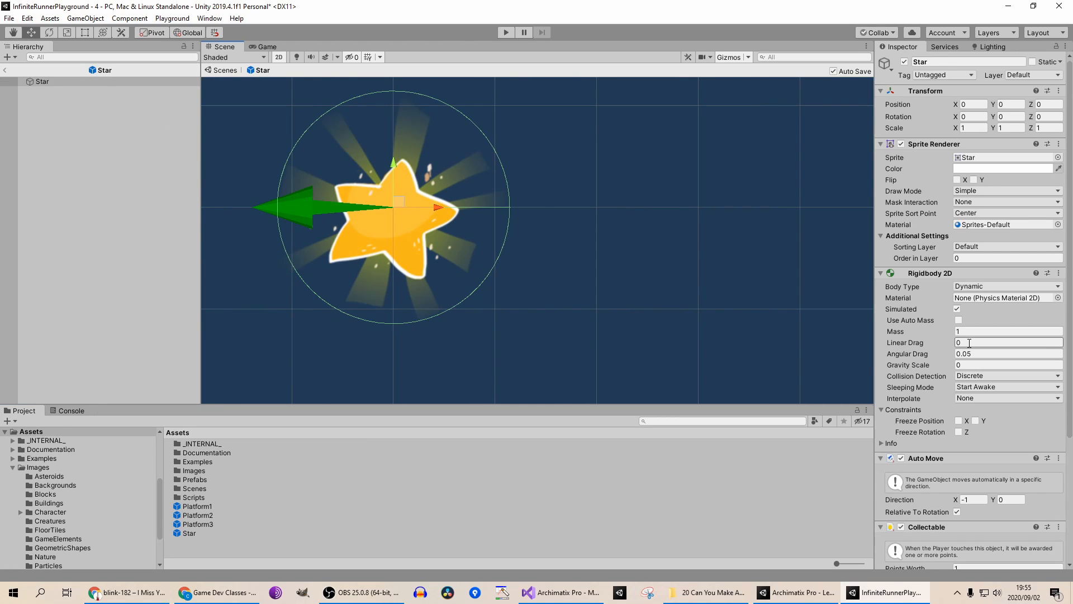
left_click(959, 330)
type("0")
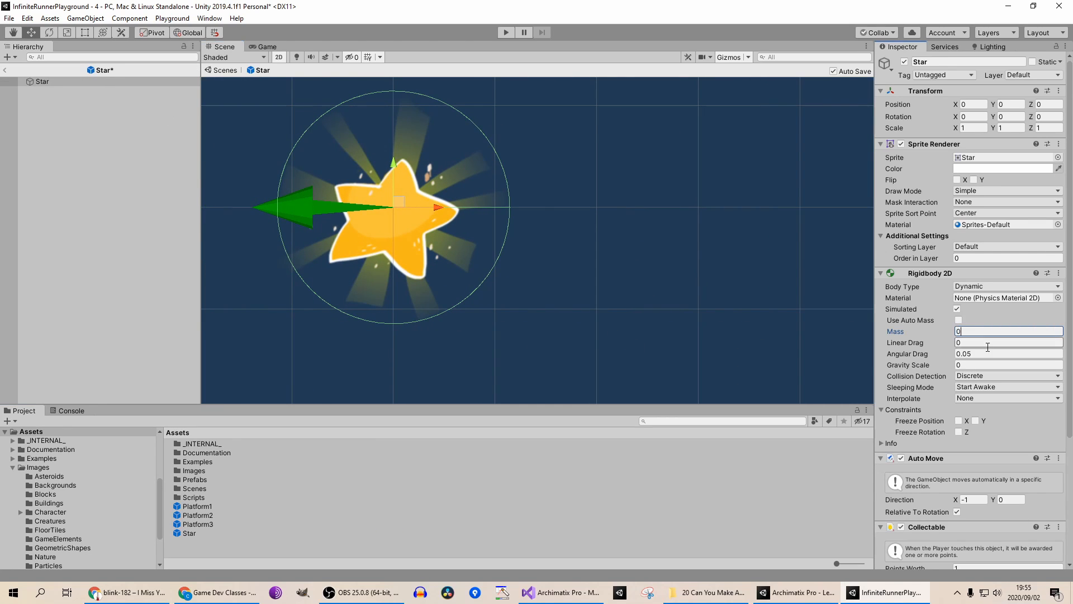
scroll(1001, 349, "down", 5)
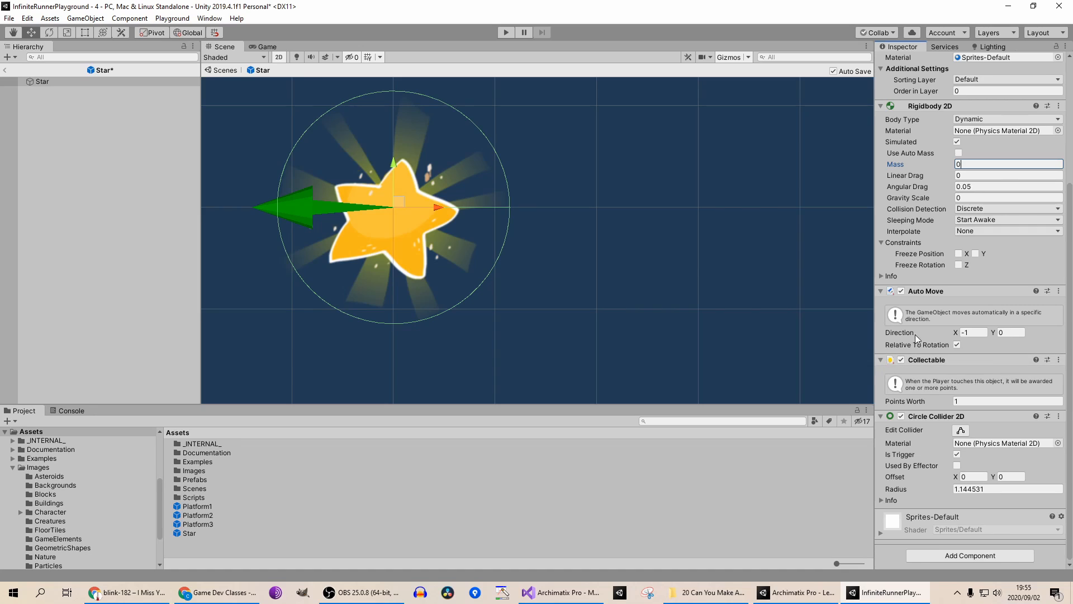
type(".0001")
left_click(986, 333)
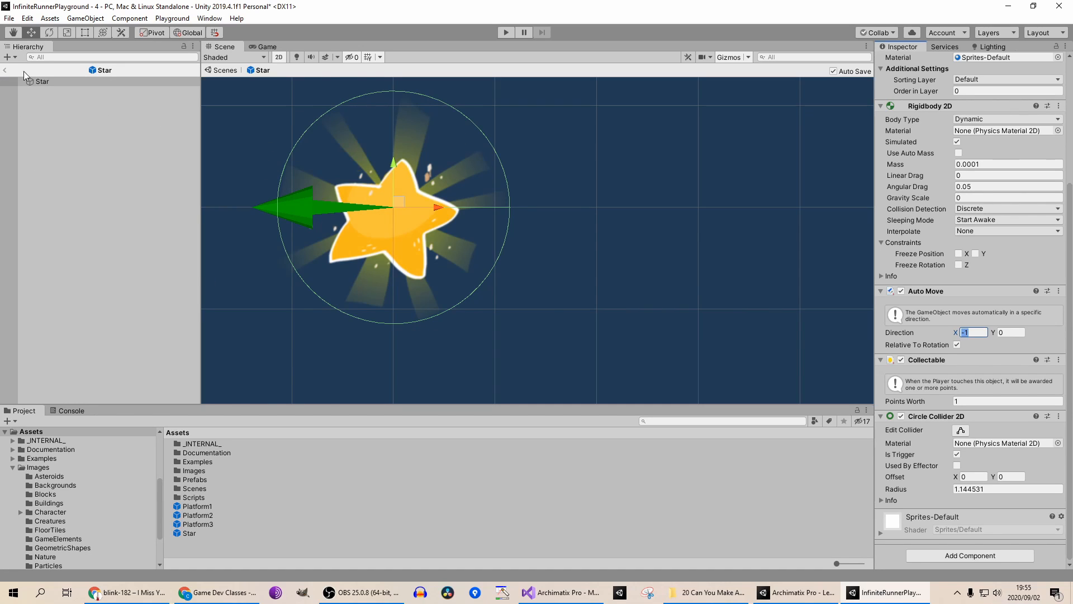
left_click(7, 69)
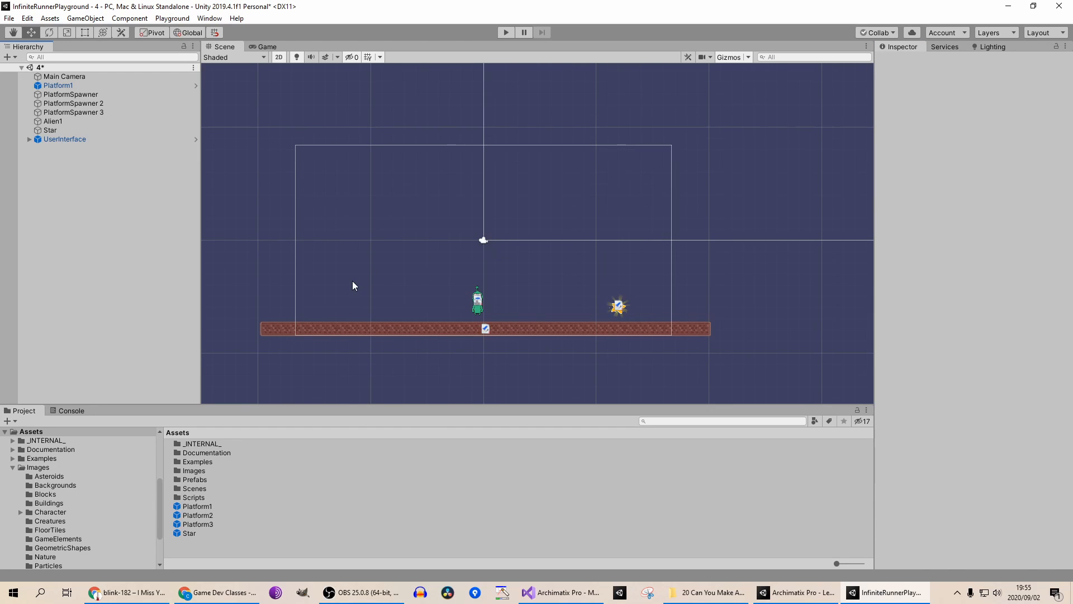
Step: Duplicate PlatformSpawner 3 as StarSpawner and set the copy's prefab to spawn to Star
left_click(95, 112)
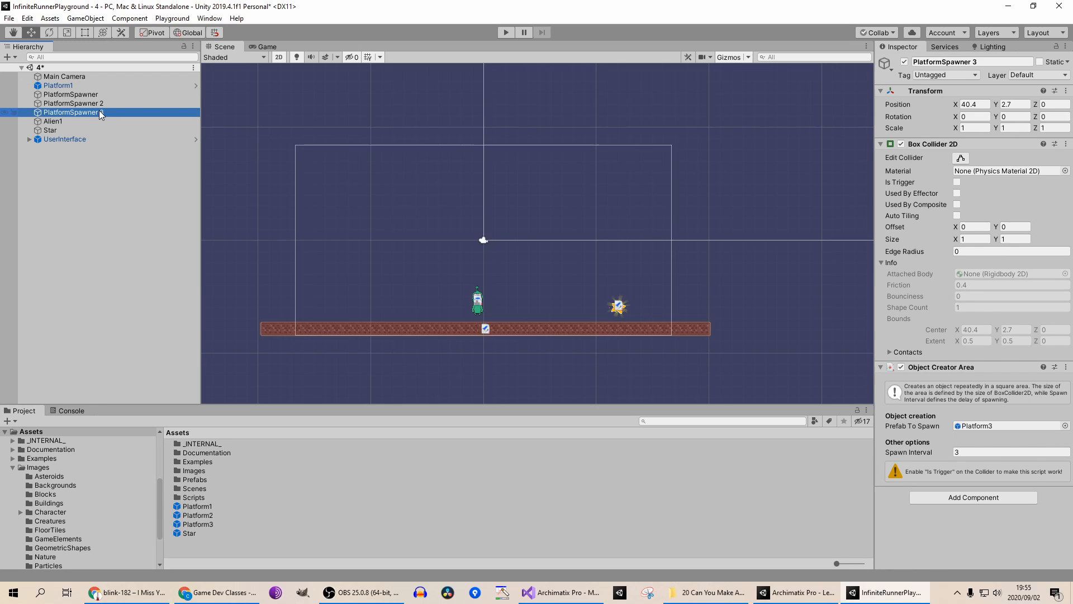
key("ctrl+d")
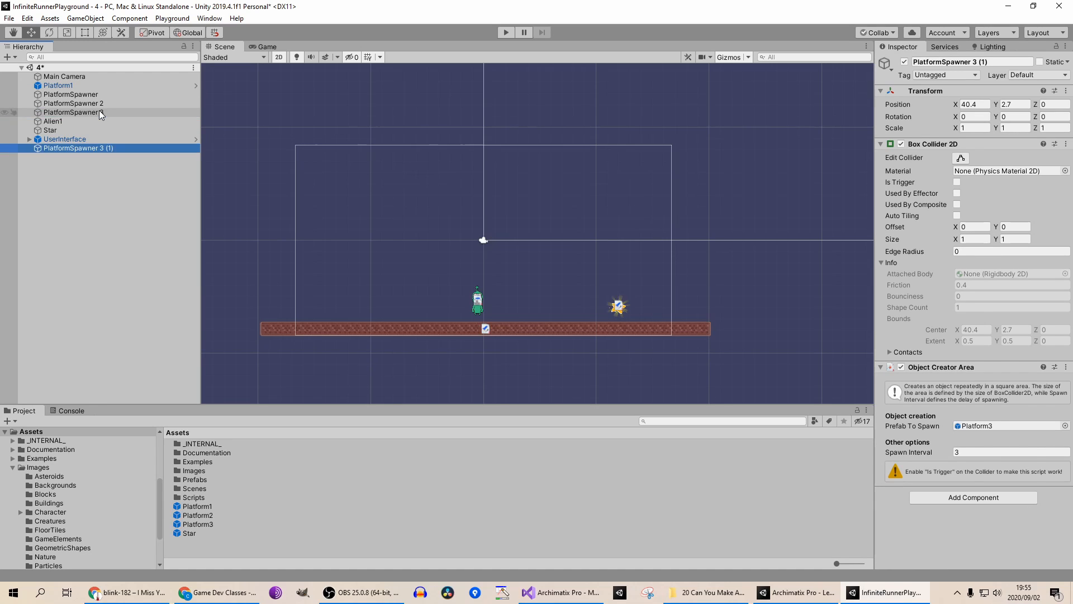
key("F2")
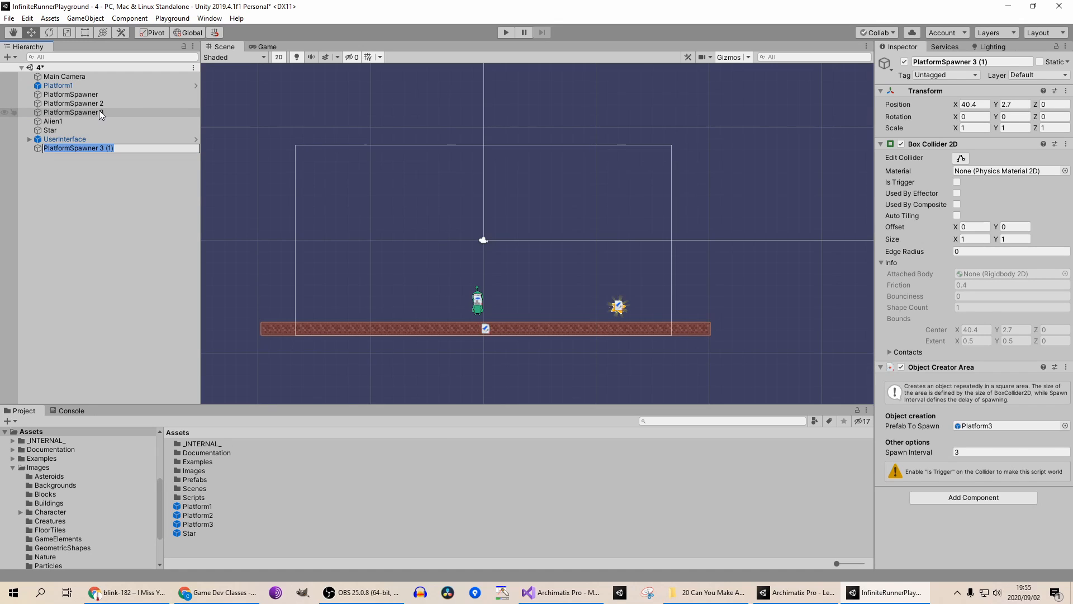
type("Star")
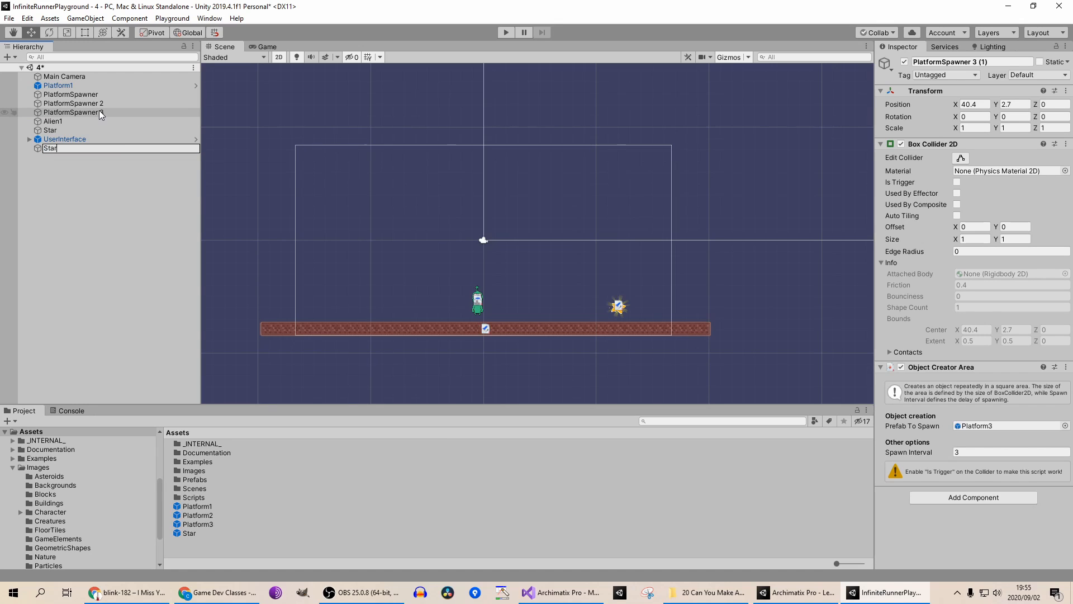
type("Spwner")
type("a")
key("Return")
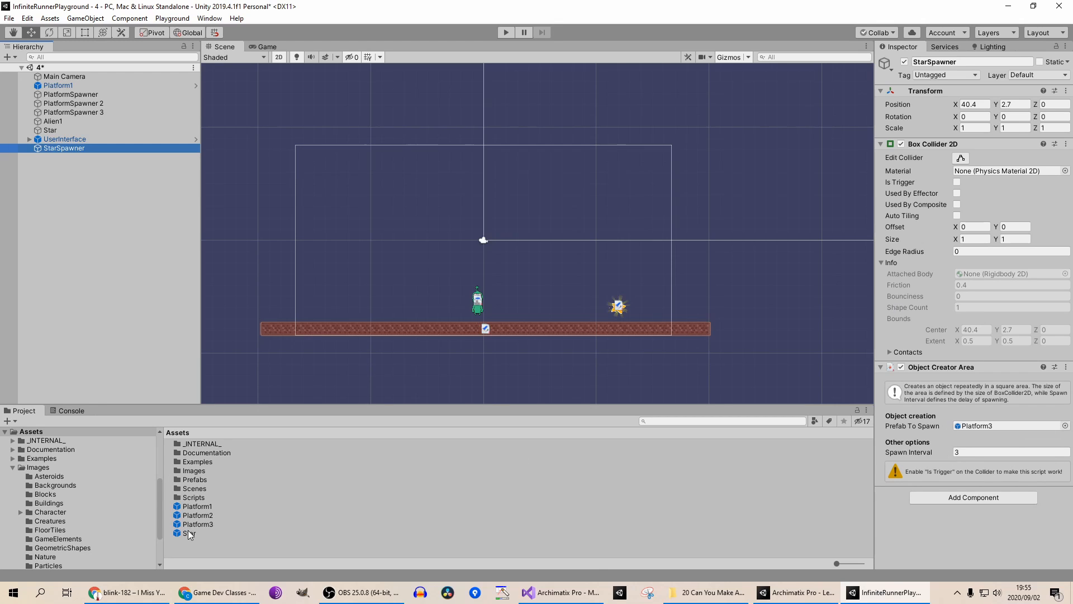
left_click_drag(188, 531, 978, 425)
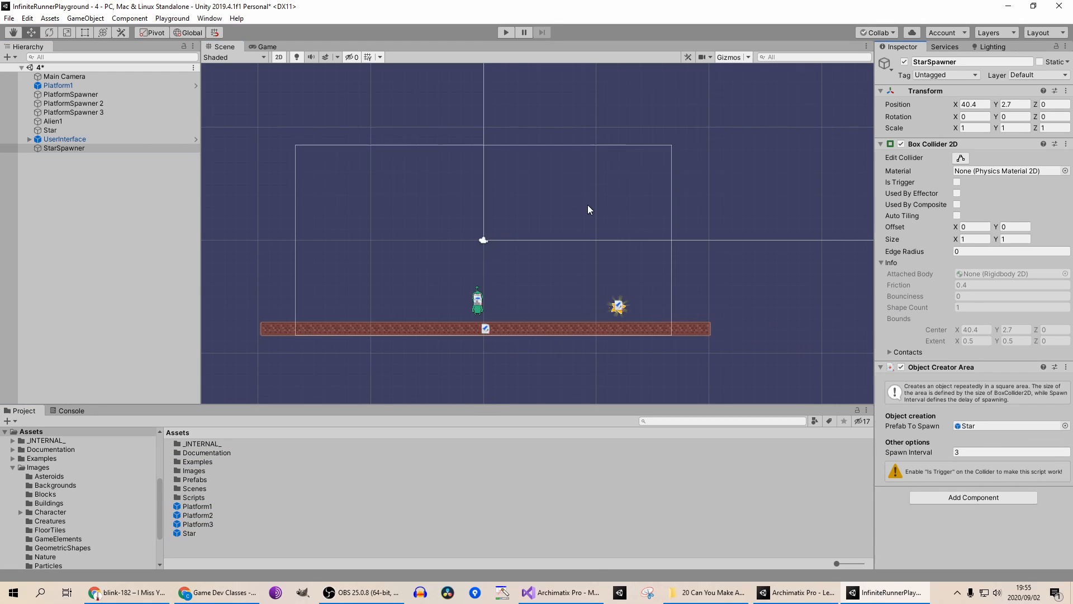
Step: Move StarSpawner down and slightly left of the platform spawners, to about X 37.98, Y -6.66
left_click(74, 149)
scroll(568, 244, "down", 3)
middle_click_drag(596, 248, 401, 235)
left_click(68, 148)
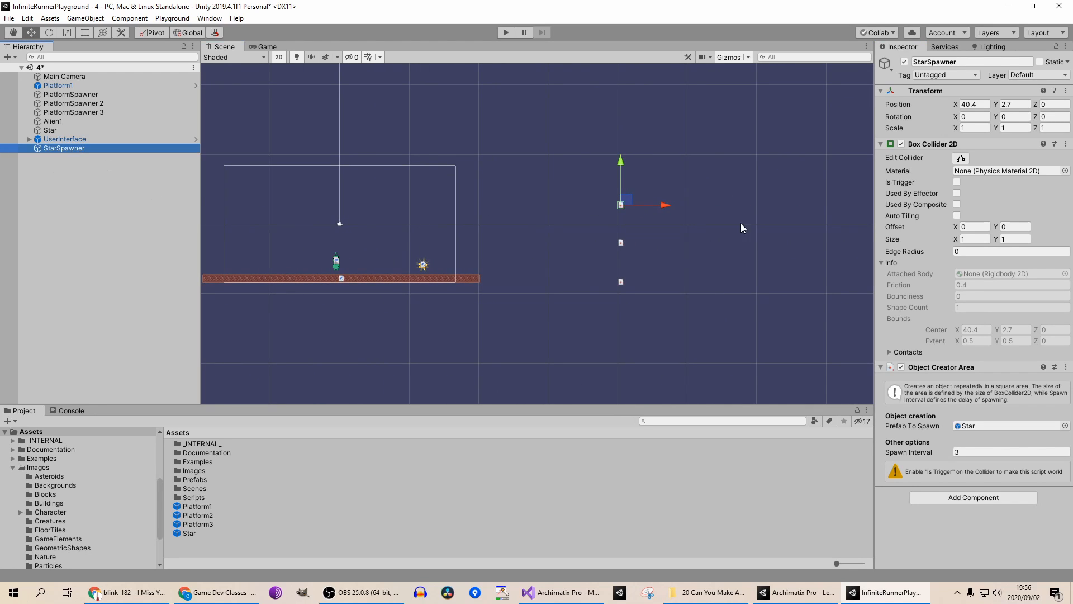
left_click_drag(618, 162, 627, 226)
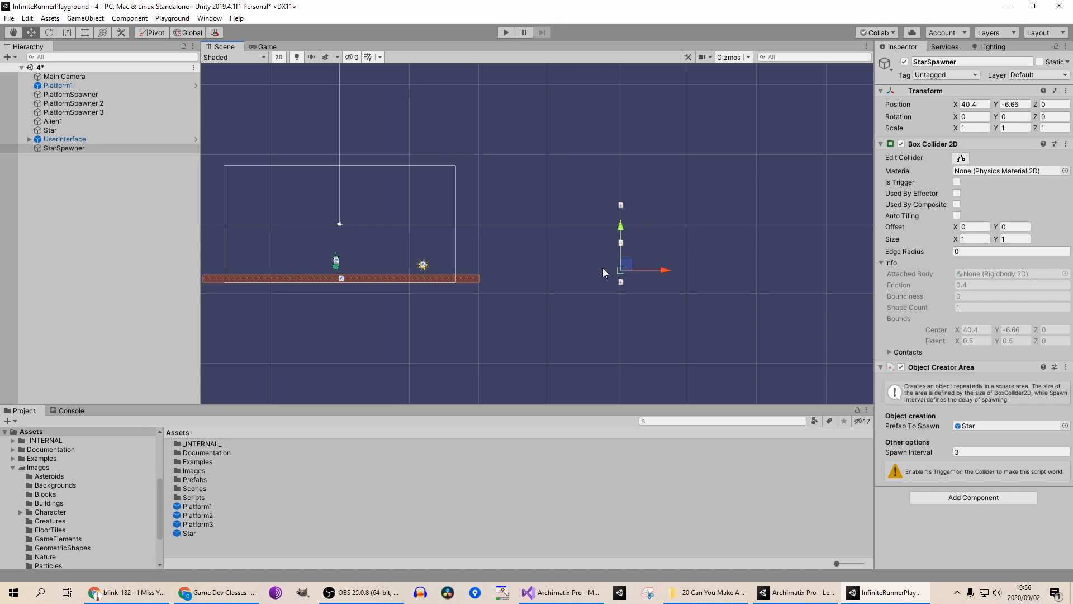
mouse_move(608, 274)
left_mouse_down()
mouse_move(623, 293)
mouse_move(623, 276)
left_mouse_up()
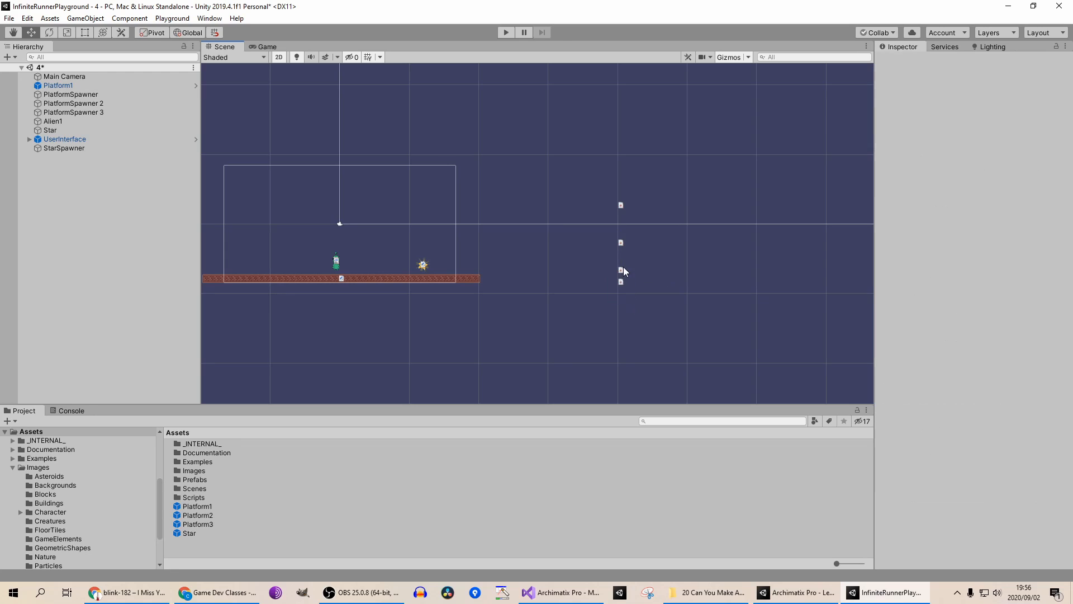
left_click(96, 148)
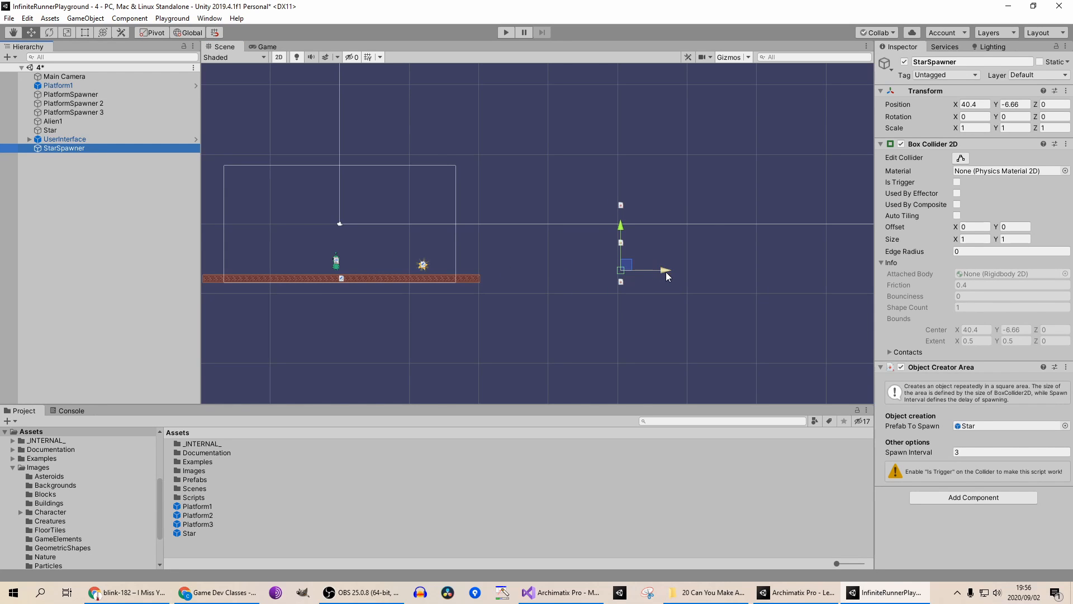
left_click_drag(666, 271, 648, 274)
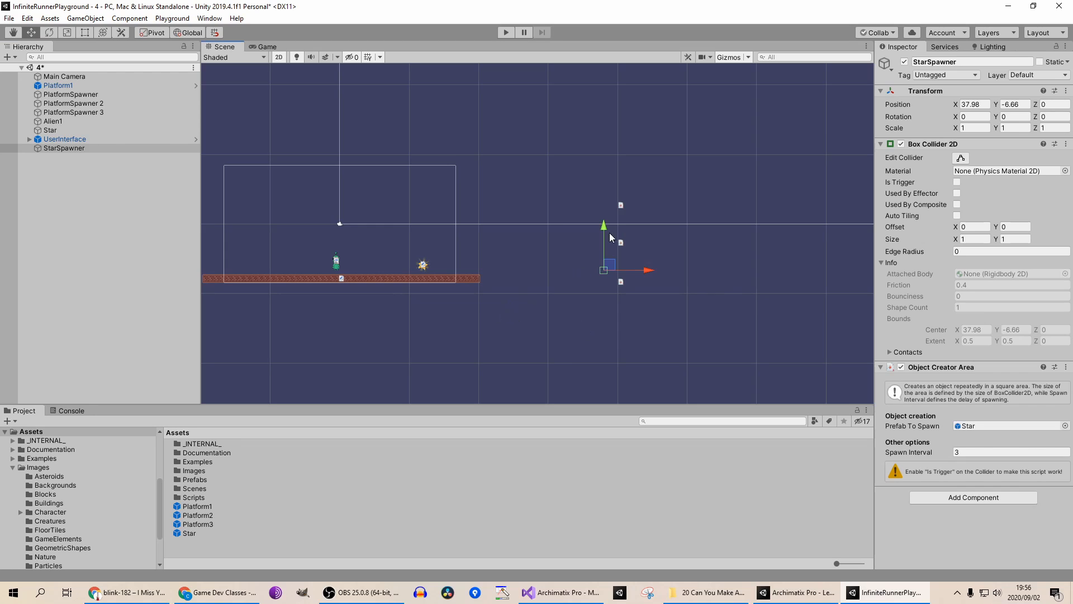
left_click_drag(636, 189, 616, 302)
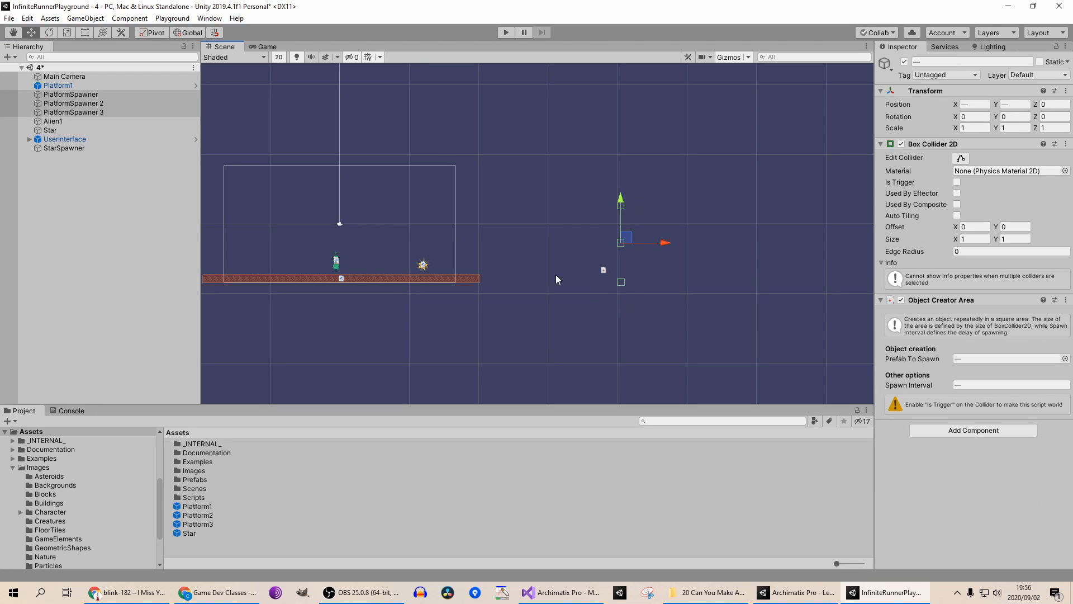
Step: Stretch StarSpawner's Box Collider 2D to a Y size of about 3.73 and raise the spawner to about Y -5.29
left_click(102, 147)
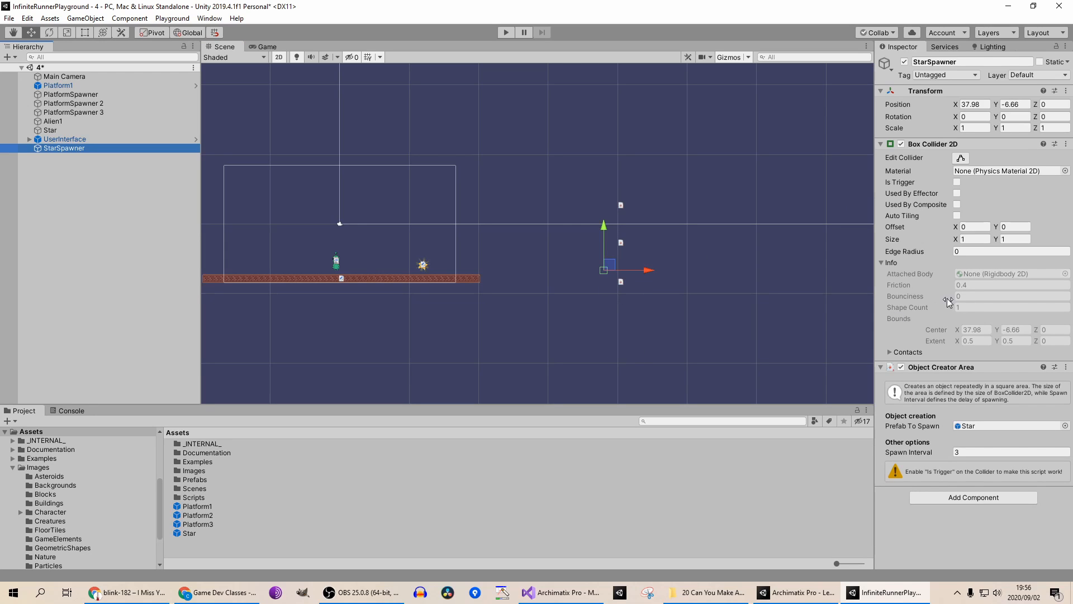
left_click_drag(1000, 242, 1039, 230)
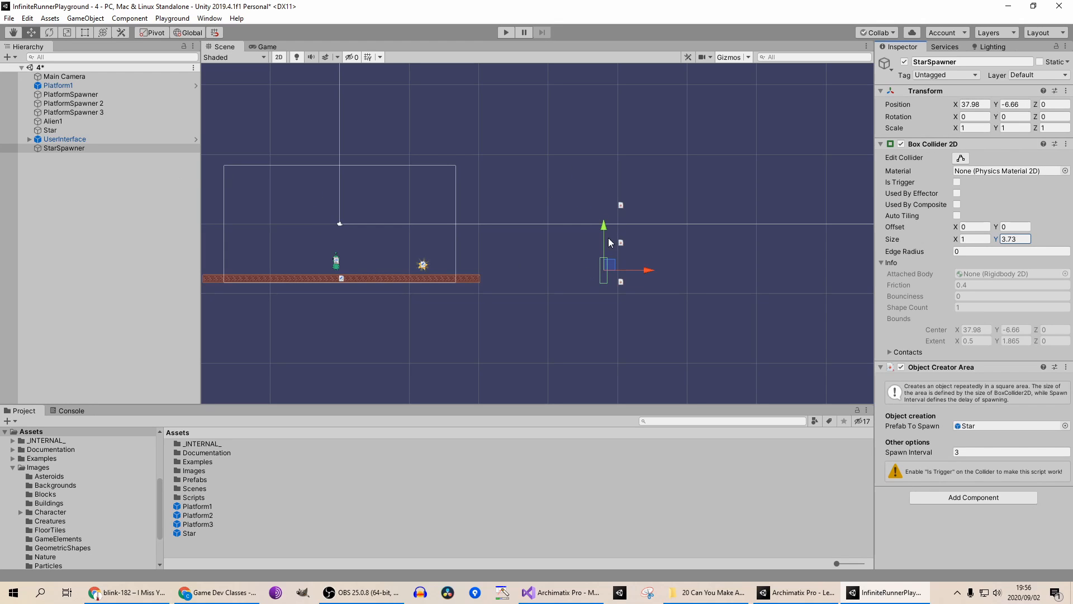
left_click_drag(605, 225, 609, 218)
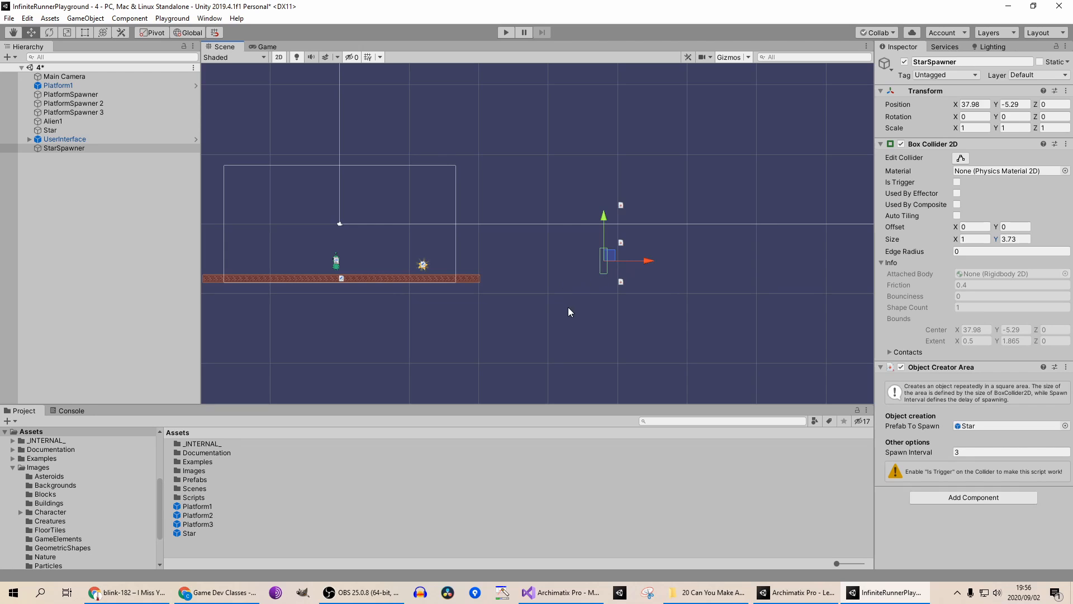
Step: Play the game to check the star spawning in the Game and Scene views, then stop it and clear the selection
left_click(500, 32)
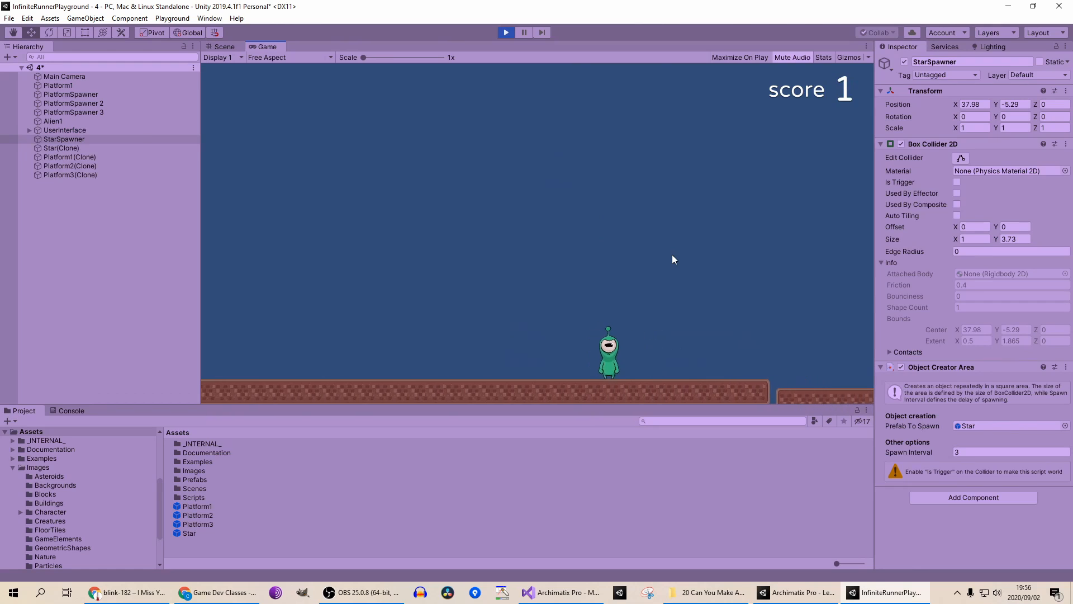
key("space")
key("space")
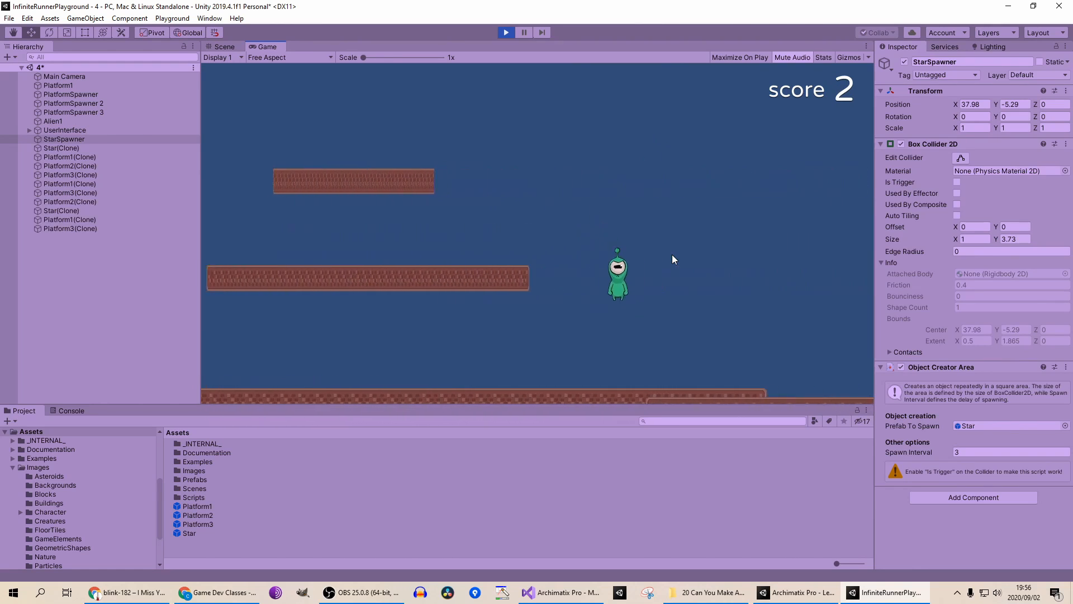
left_click(224, 47)
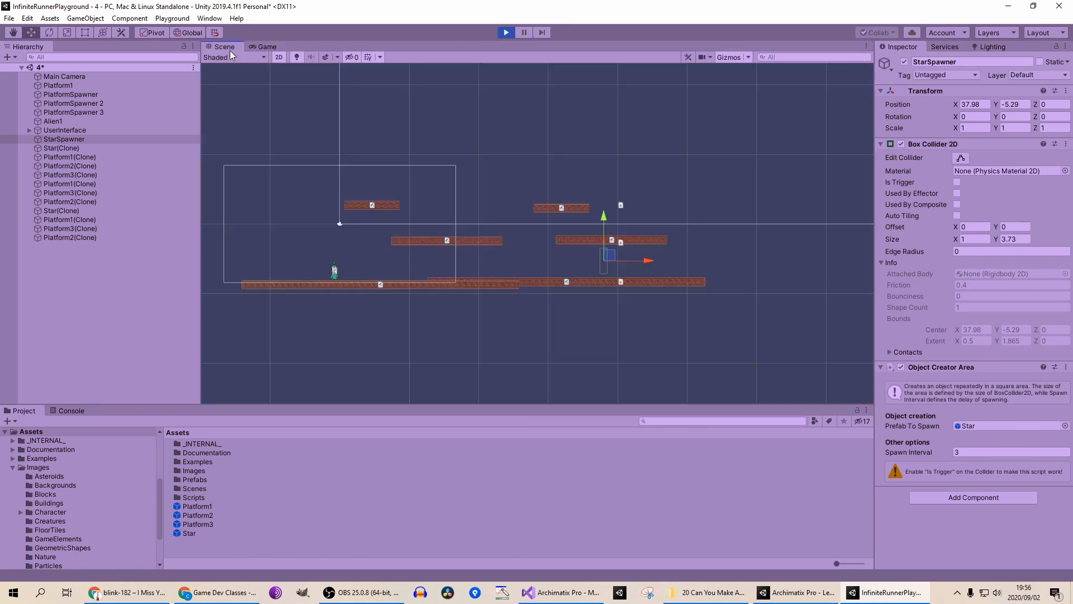
key("Right")
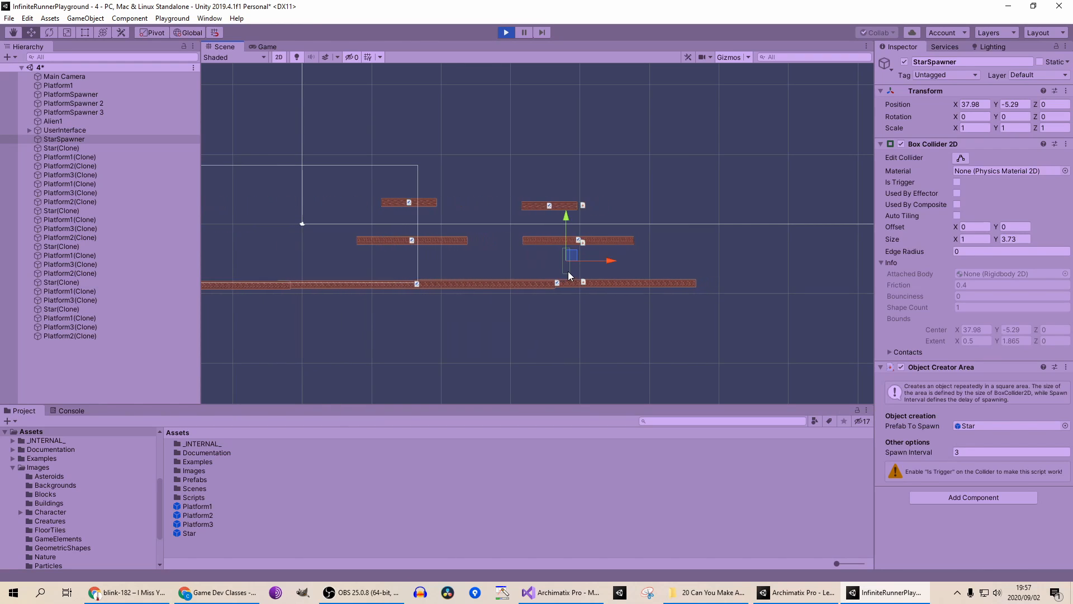
left_click(507, 32)
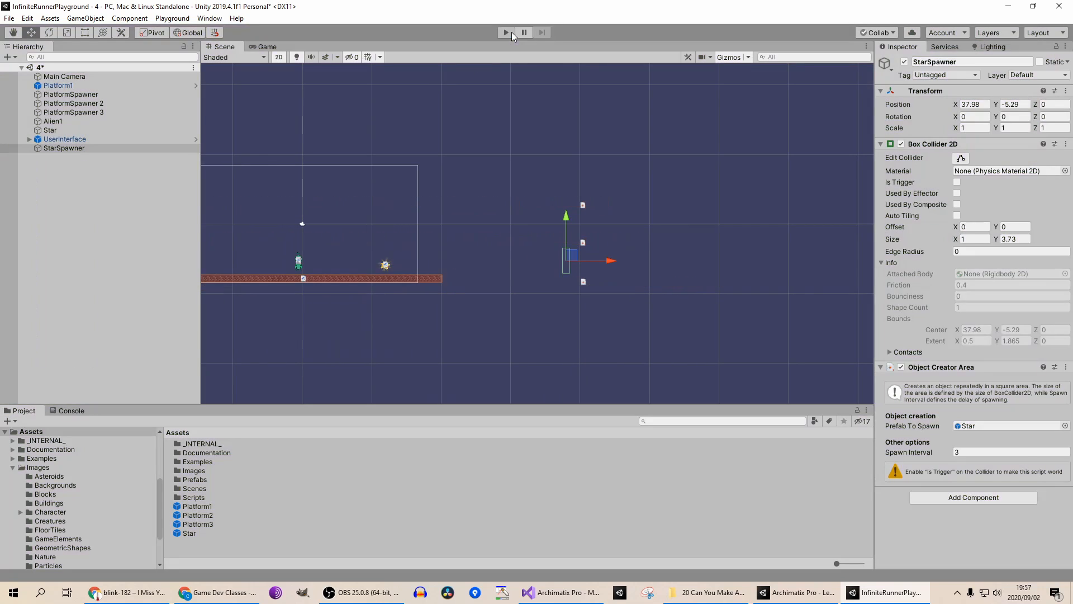
left_click(94, 198)
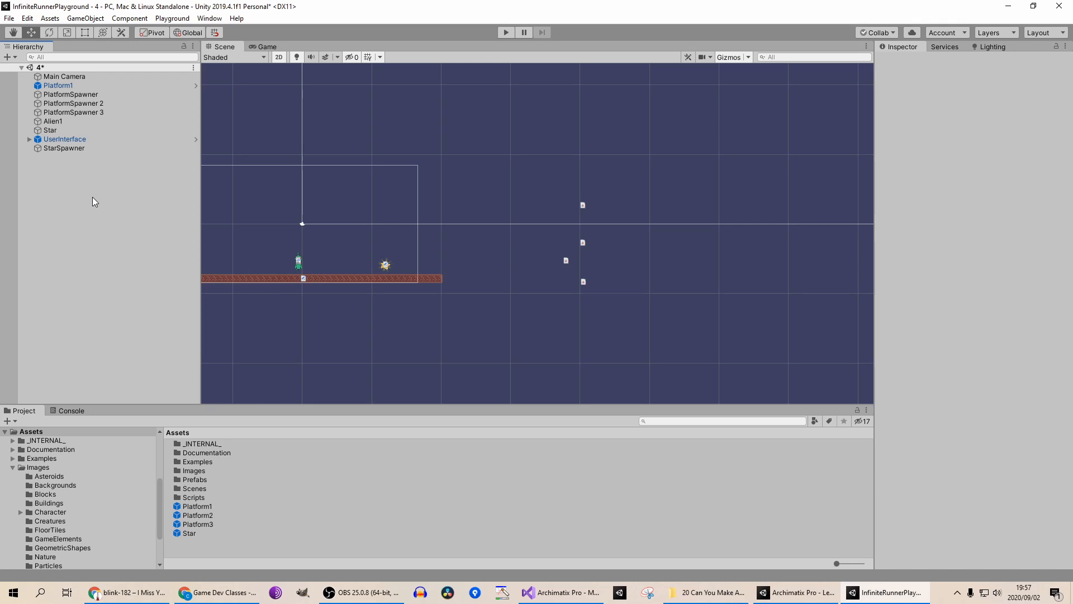
Step: Open the Star prefab and set its Rigidbody 2D mass to 1
left_click(75, 147)
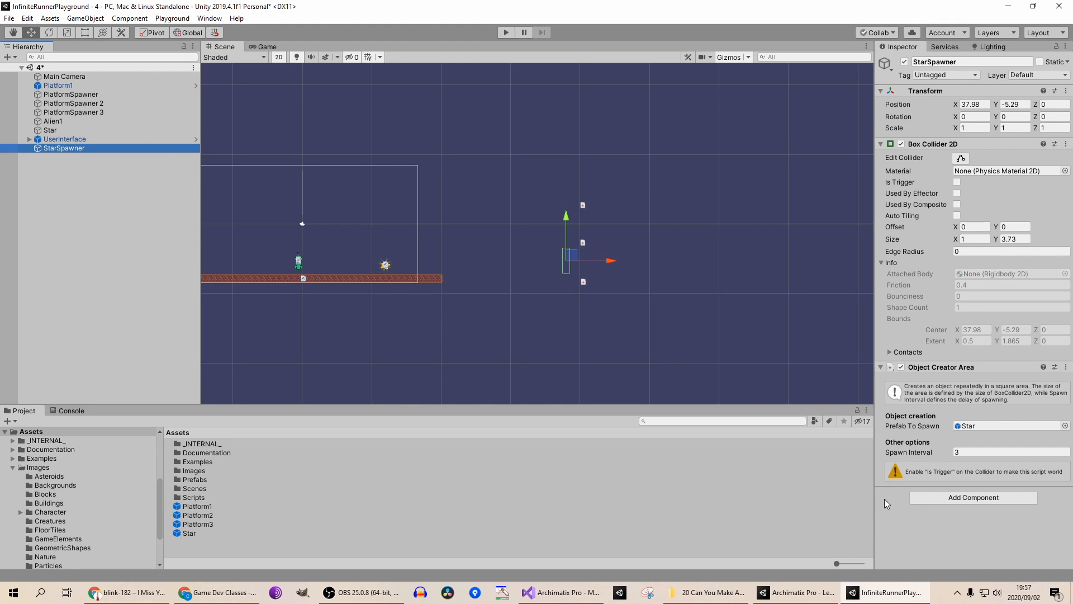
double_click(203, 532)
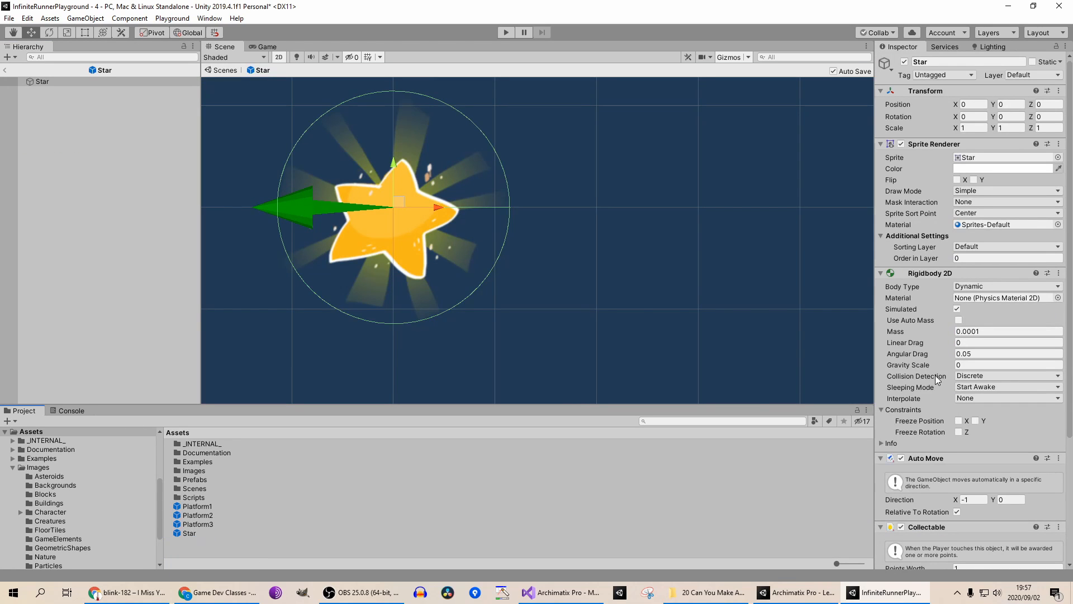
scroll(934, 374, "down", 5)
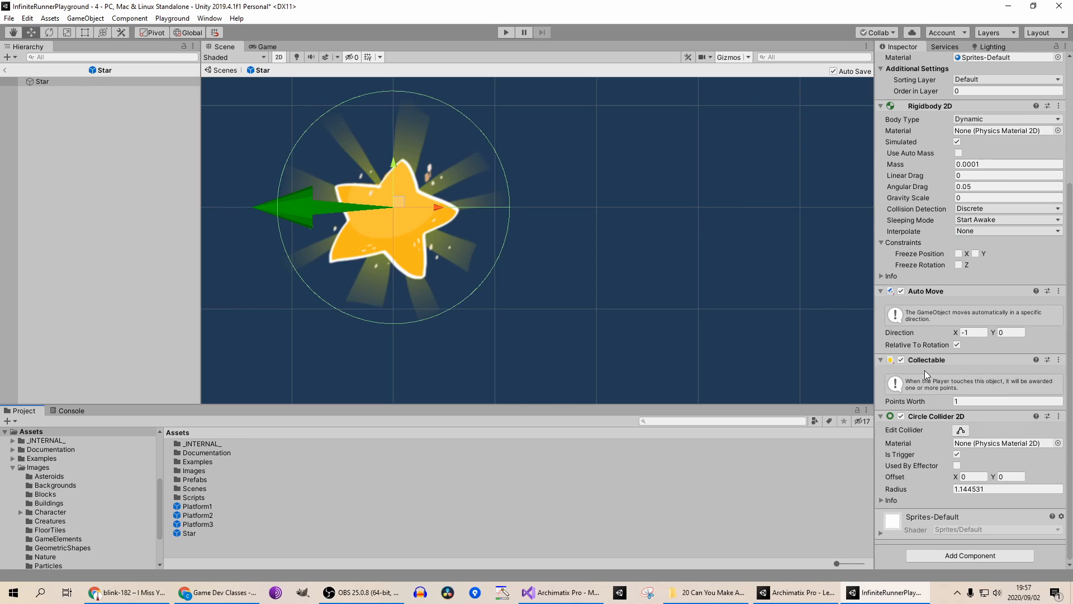
left_click(989, 164)
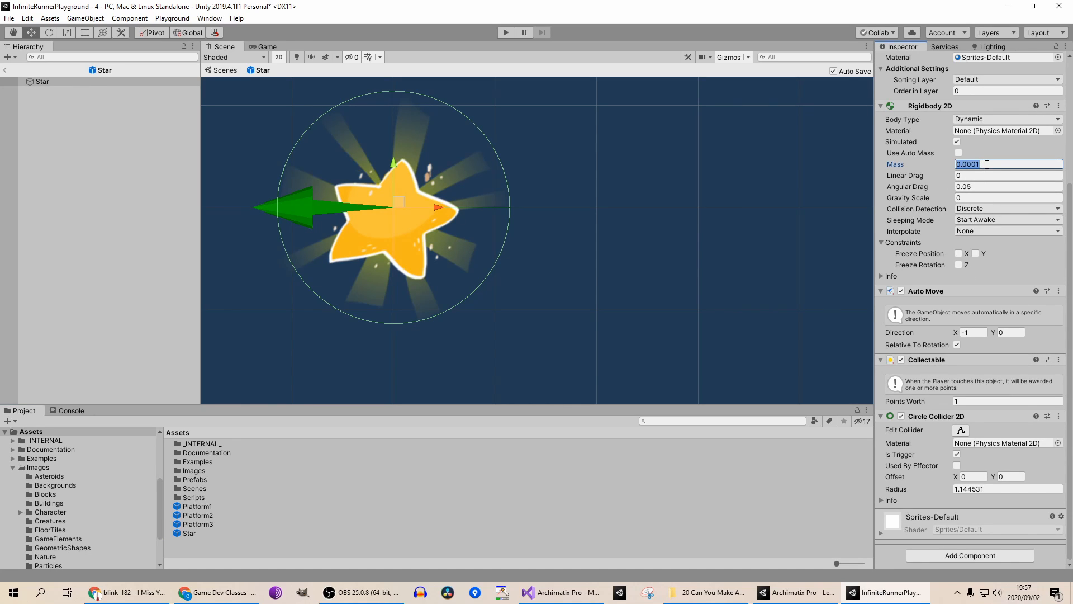
type("1")
Step: Run the game, leave the Star prefab, examine the spawned stars in the Scene and Game views, and stop the game
left_click(505, 32)
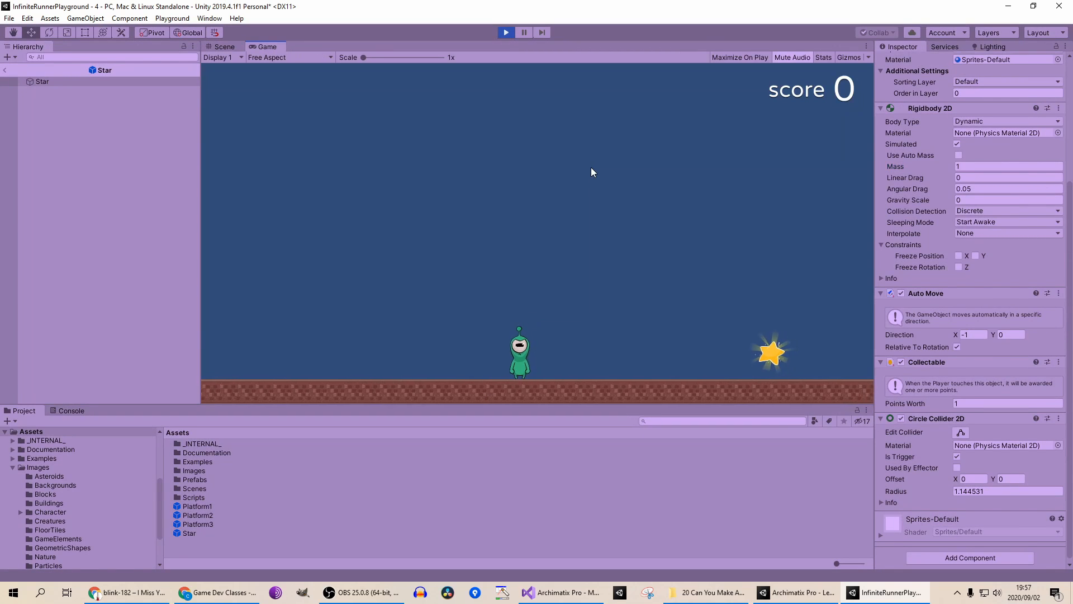
left_click(222, 46)
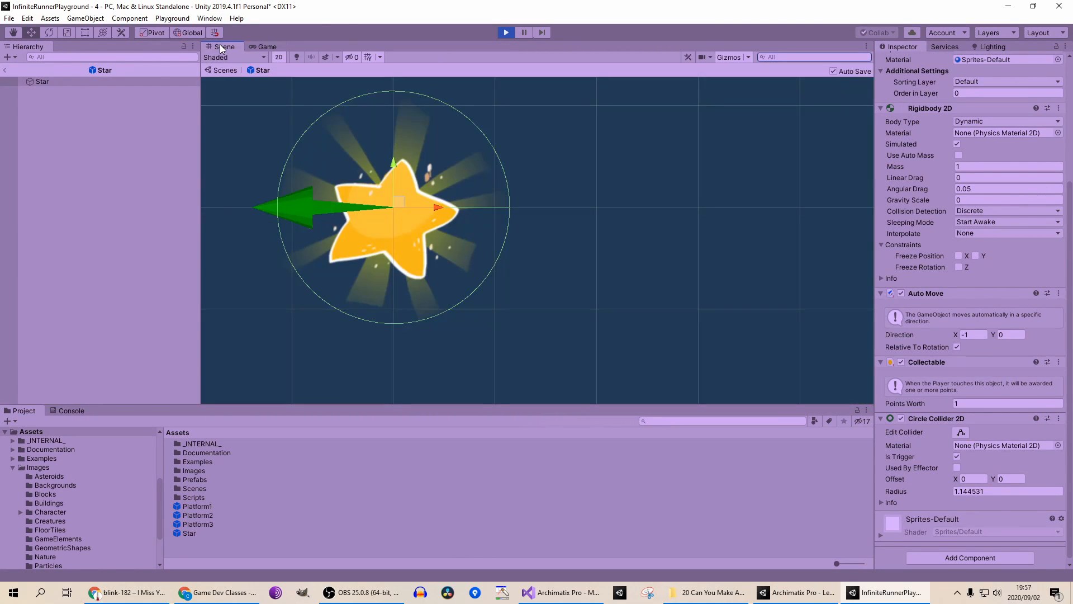
left_click(4, 70)
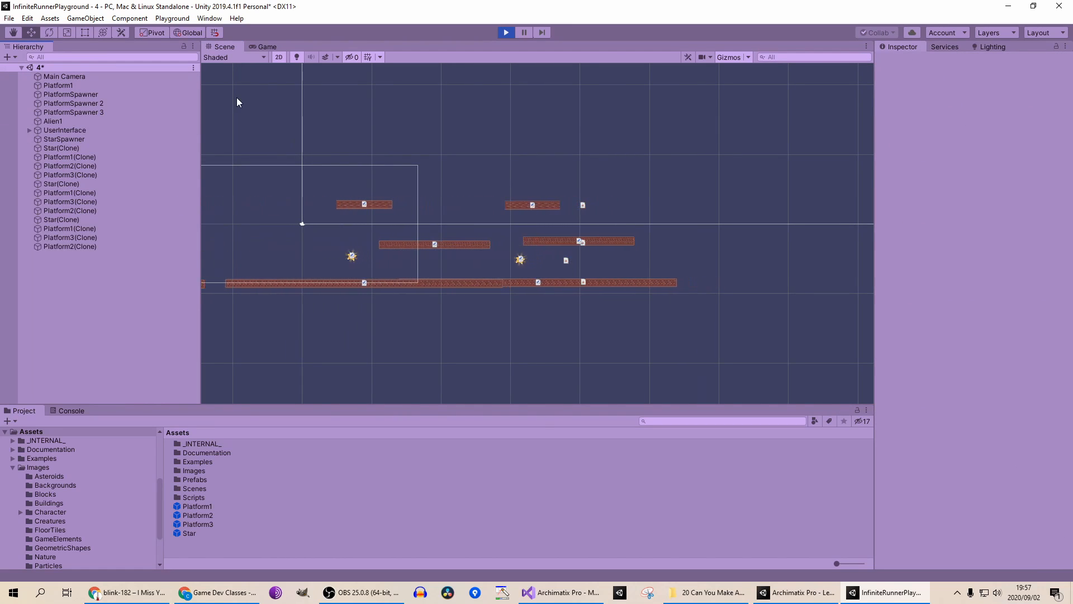
left_click(262, 47)
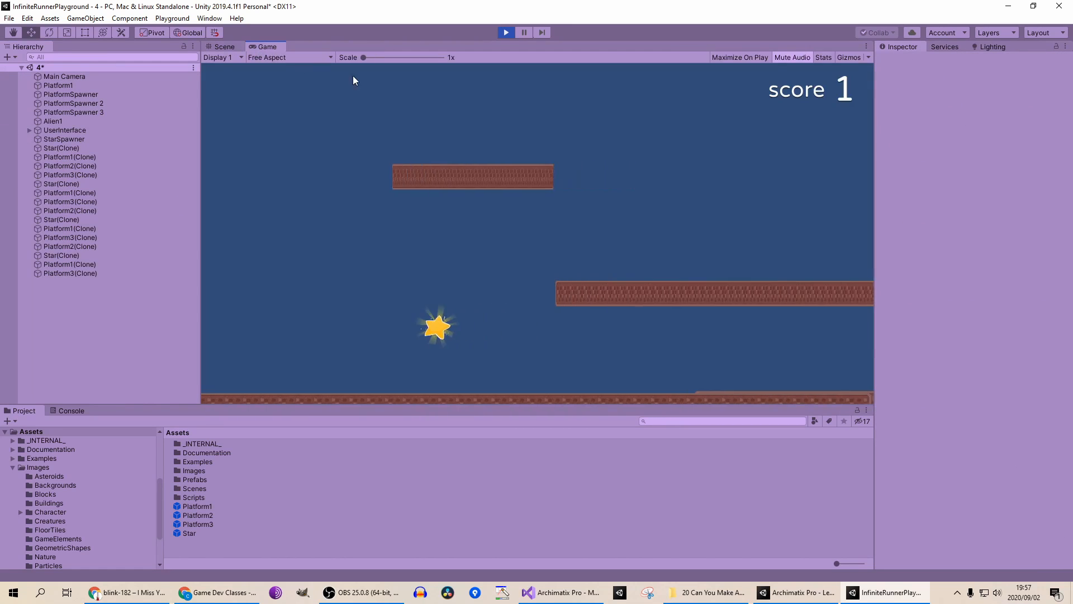
left_click(505, 35)
Step: Restart the game and playtest it, making the alien jump and move both ways to collect the spawned stars, and stop the game
left_click(509, 31)
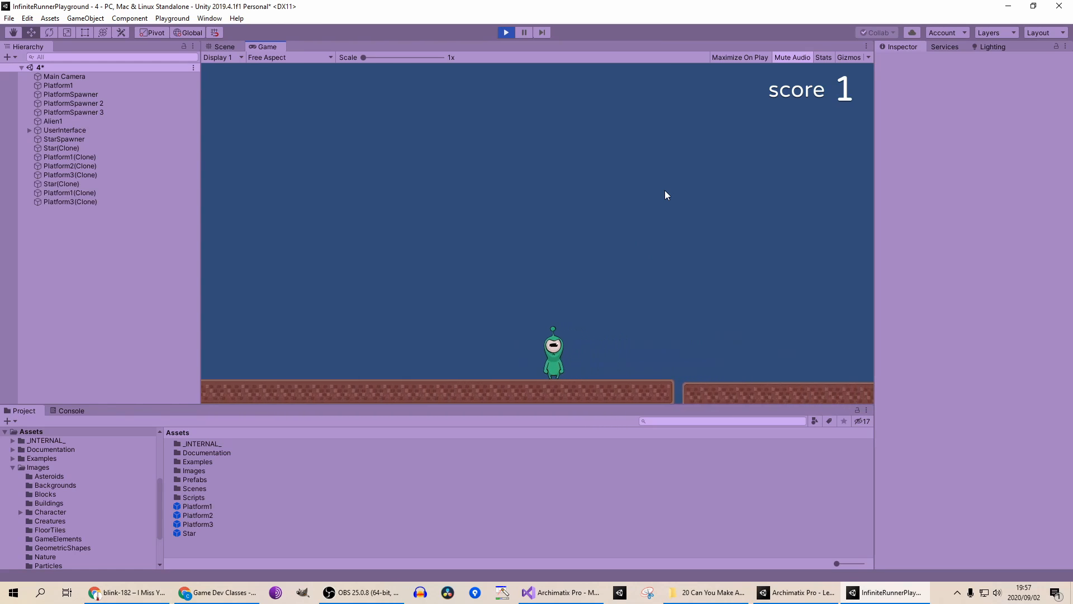
key("space")
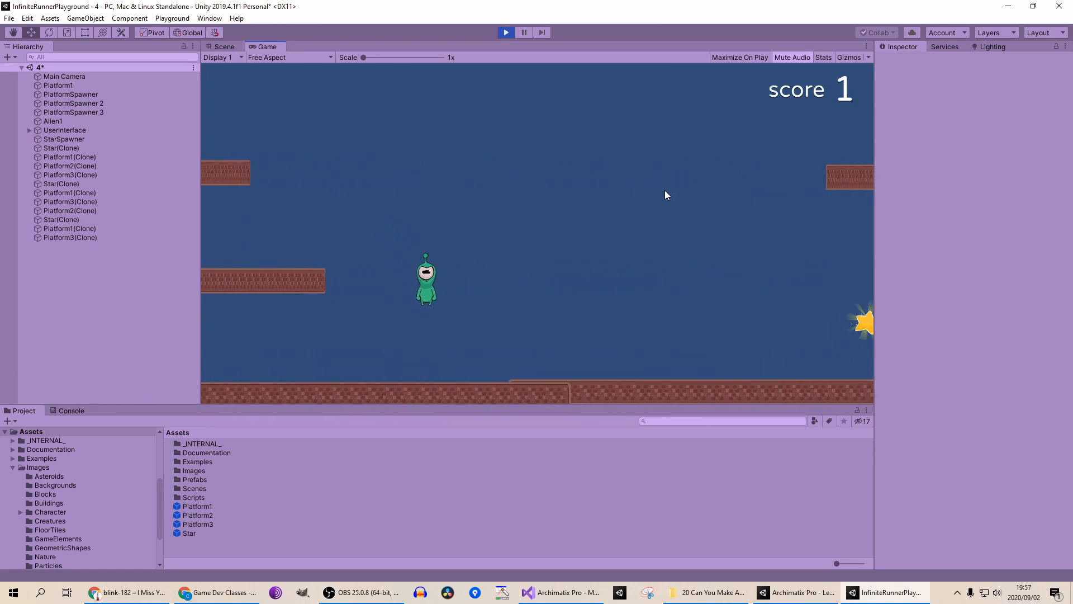
key("space")
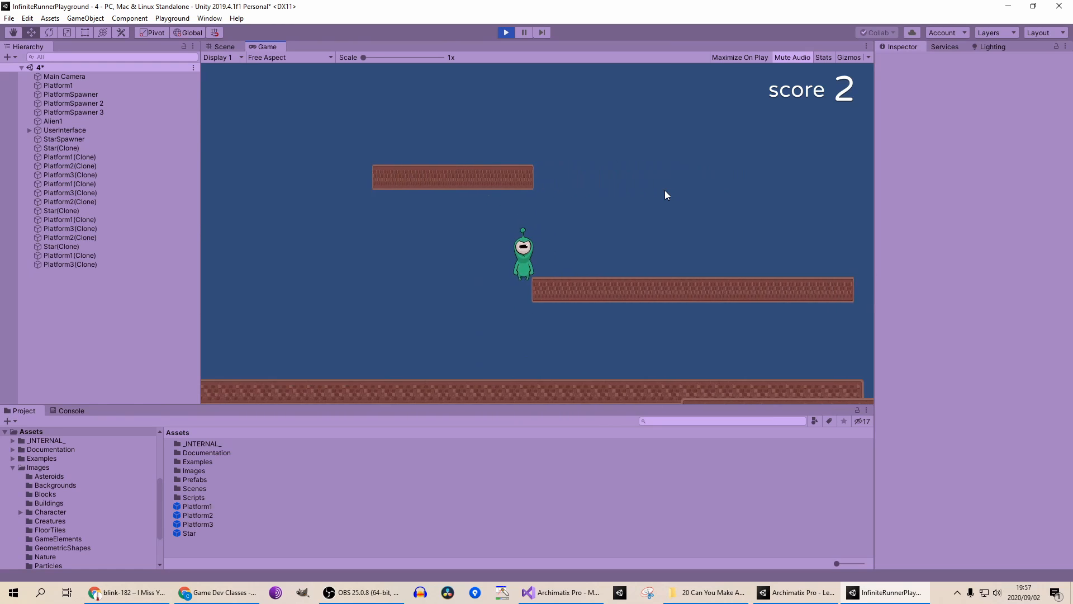
key("space")
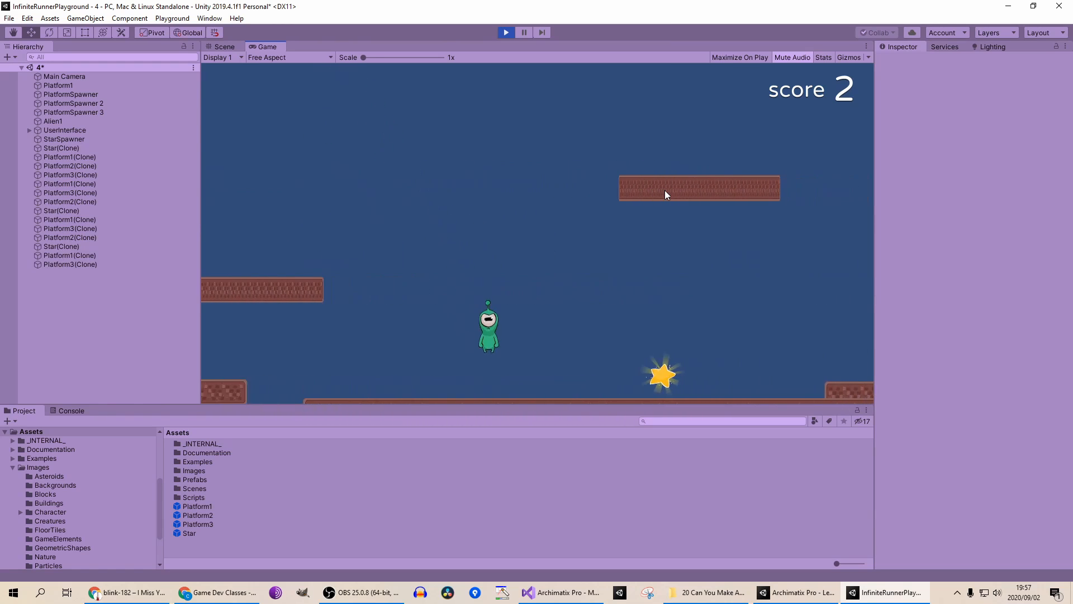
key("space")
key("Right")
key("space")
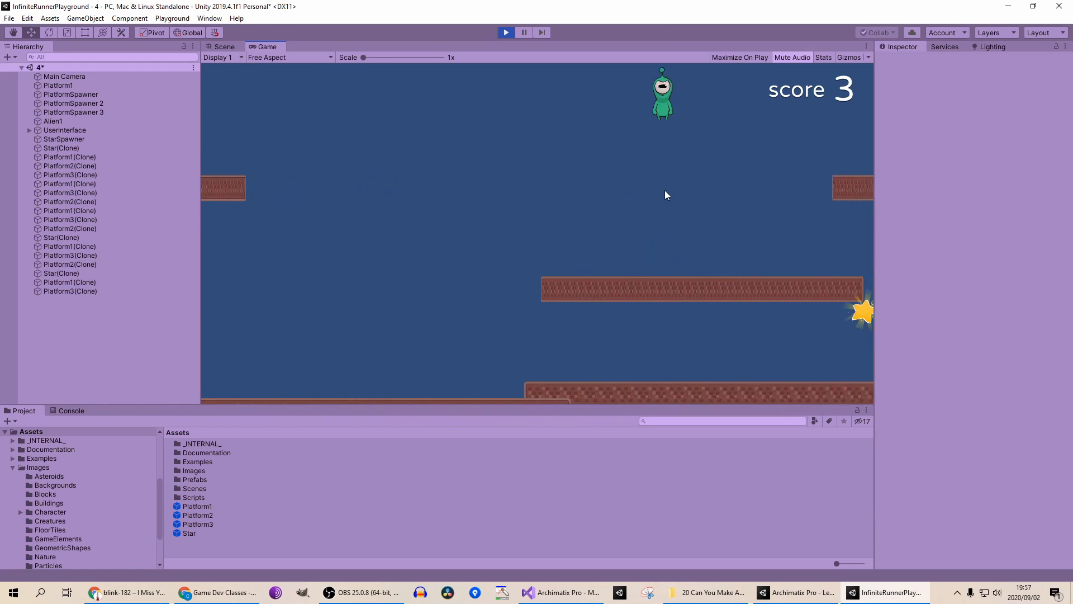
key("Left")
key("space")
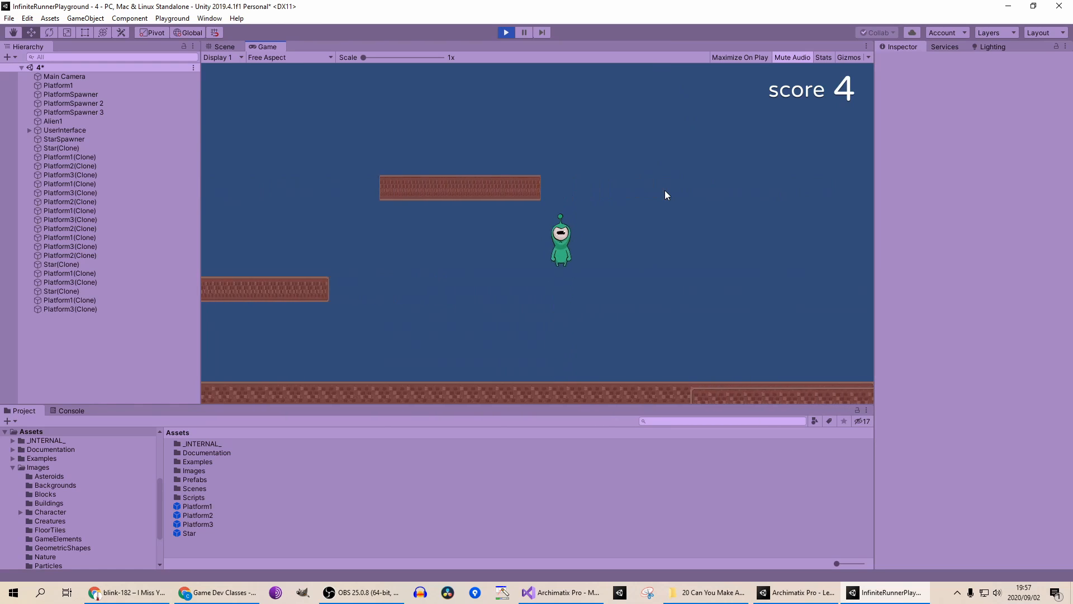
key("Right")
key("space")
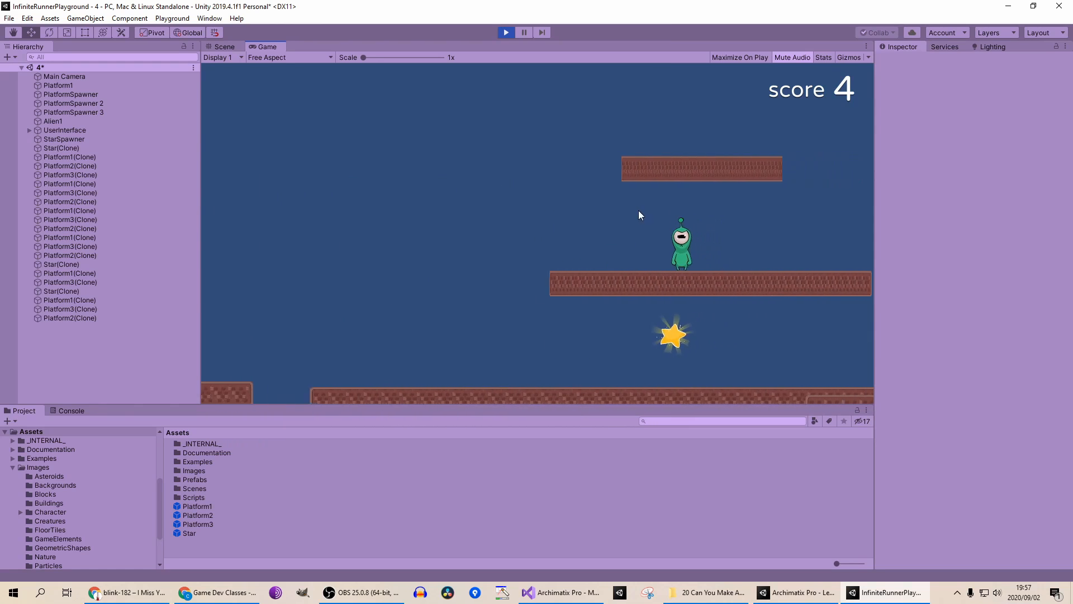
left_click(507, 32)
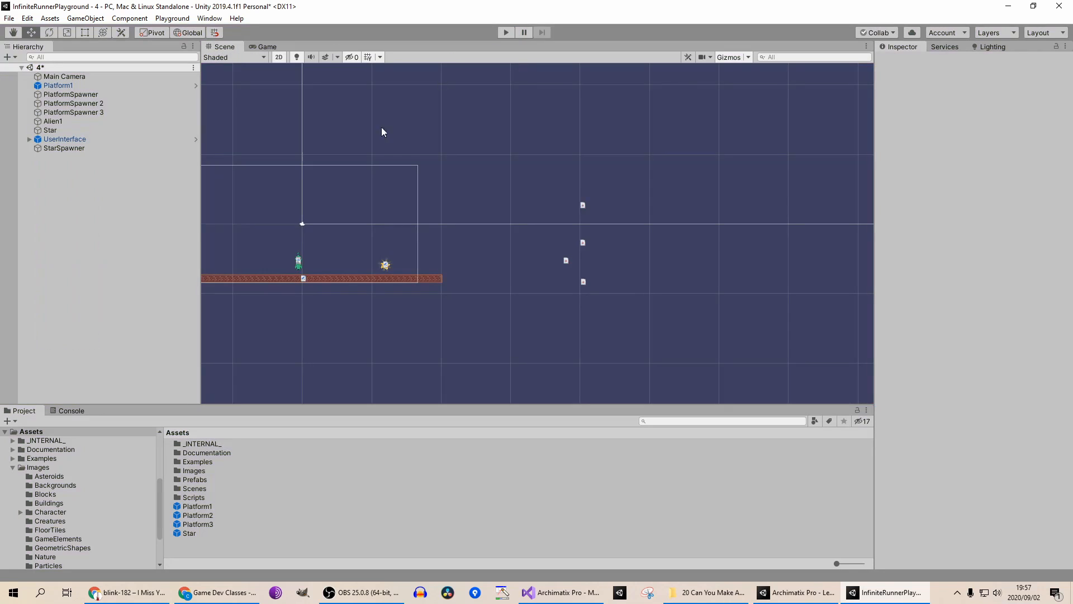
Step: Open the Star prefab and set its Rigidbody 2D mass to 10
double_click(226, 532)
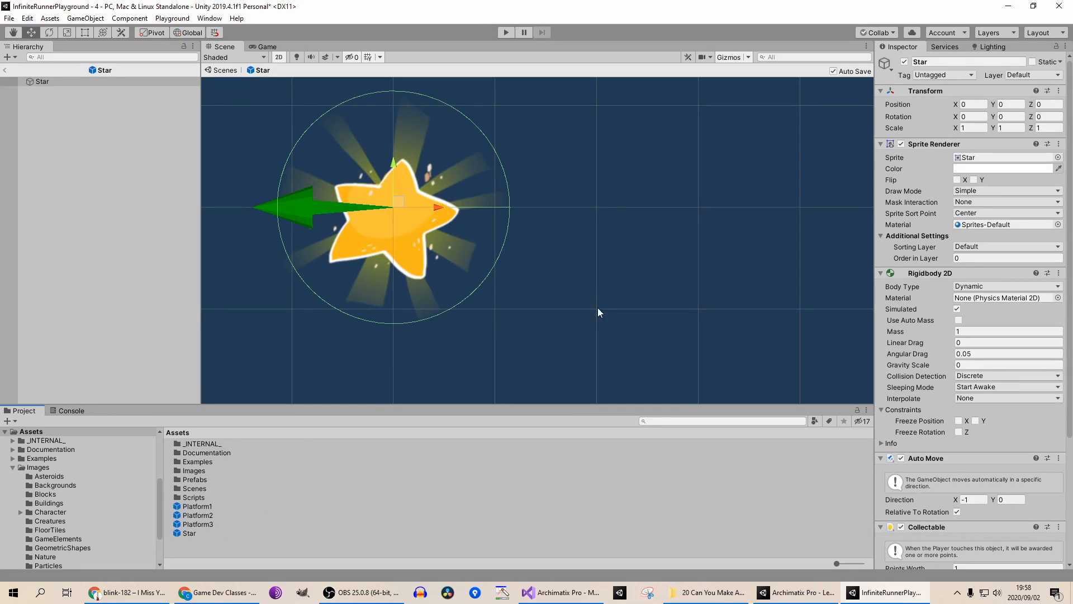
scroll(977, 372, "down", 3)
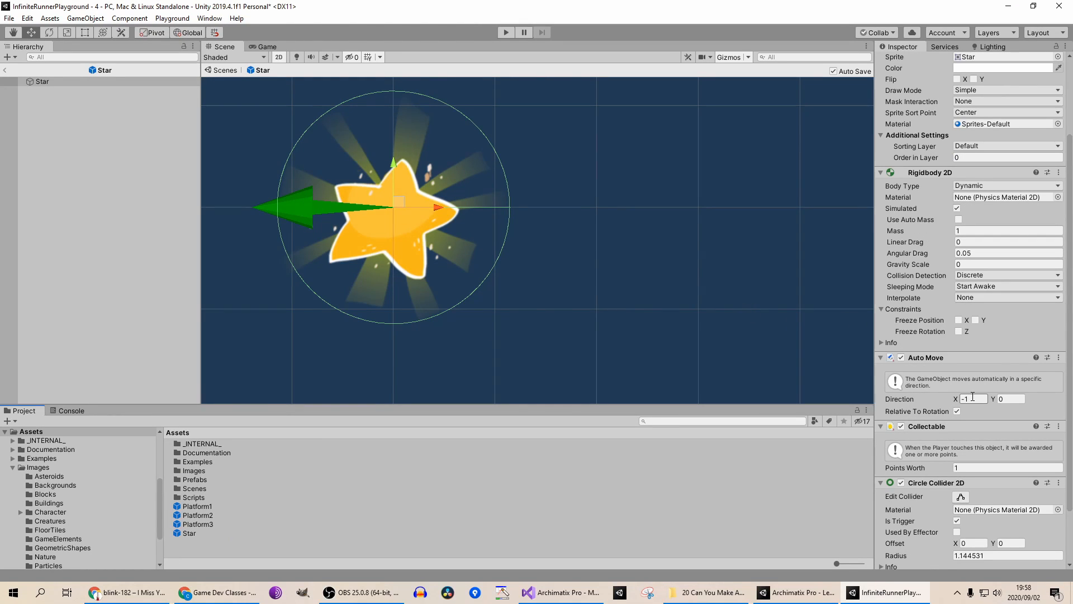
left_click(973, 397)
left_click(973, 397)
left_click(969, 229)
type("10")
Step: Playtest with the heavier stars, leave the Star prefab, check the spawned stars in the Scene and Game views, and stop the game
left_click(505, 32)
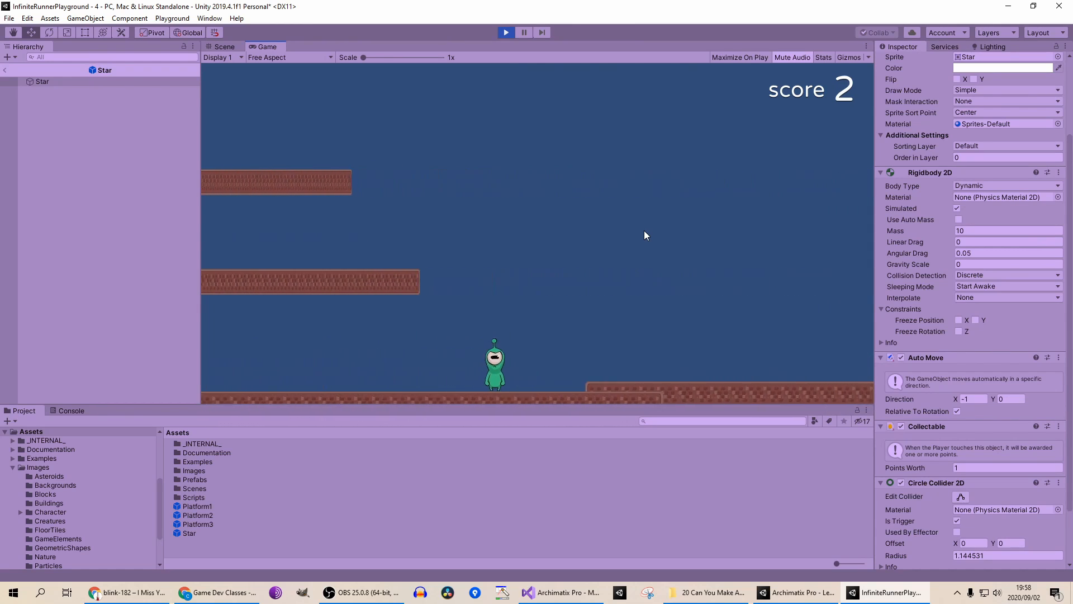
key("space")
key("space")
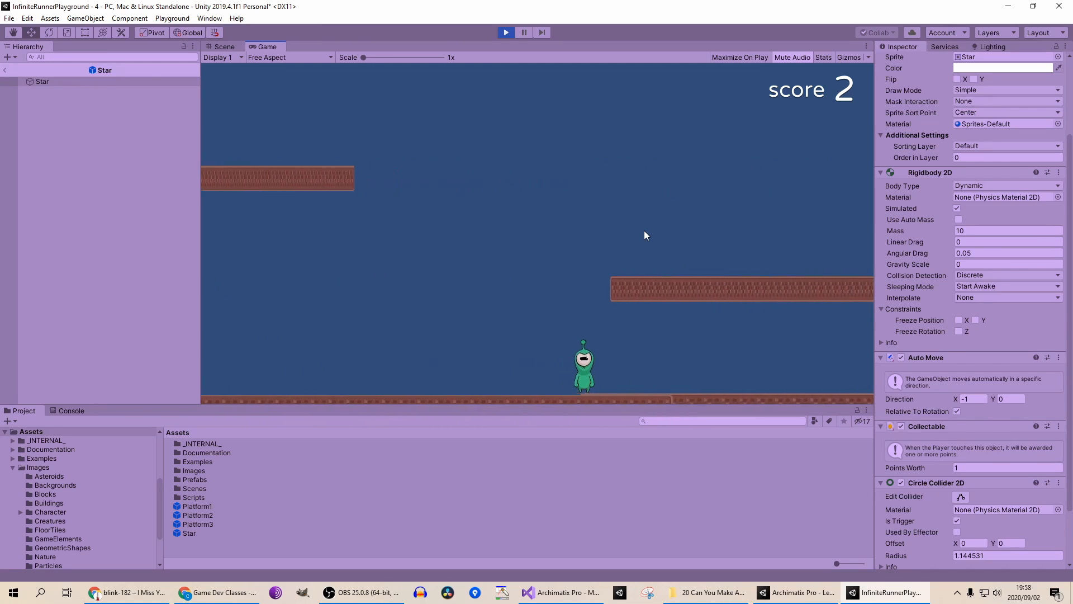
key("Right")
key("Left")
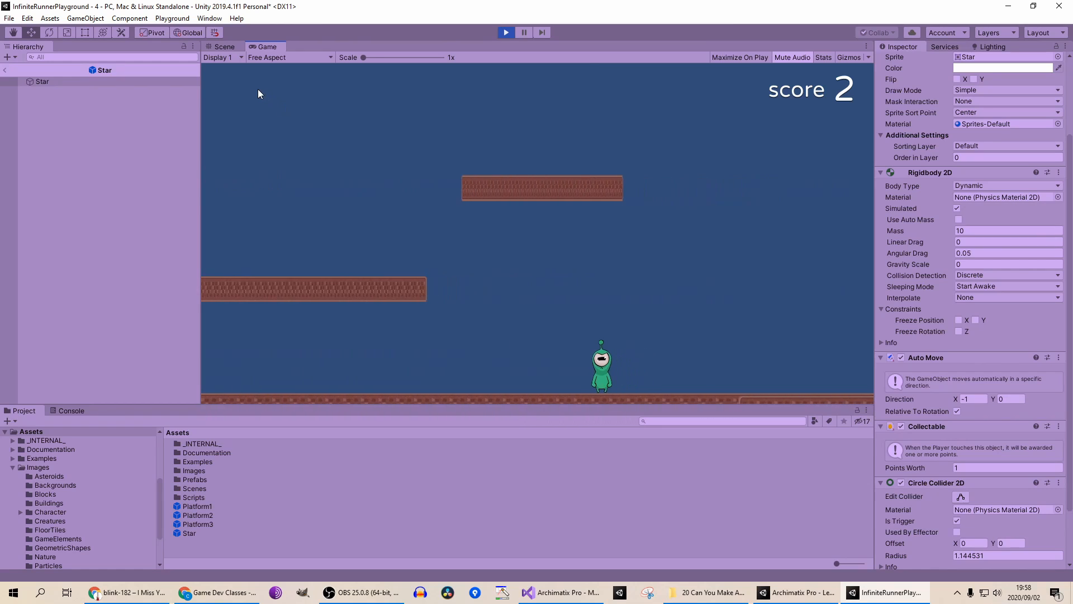
left_click(227, 44)
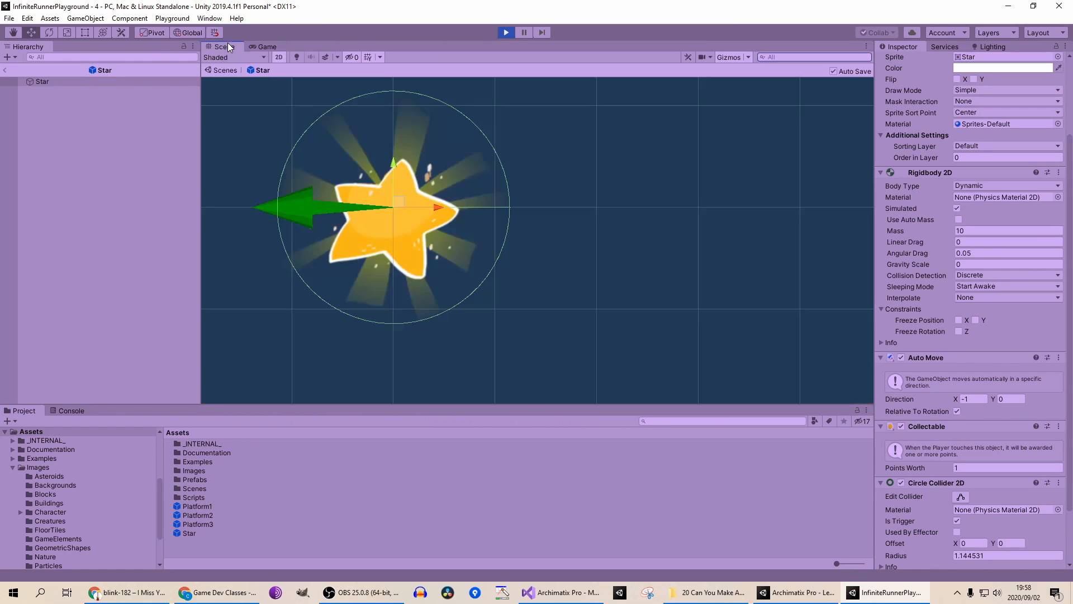
left_click(4, 70)
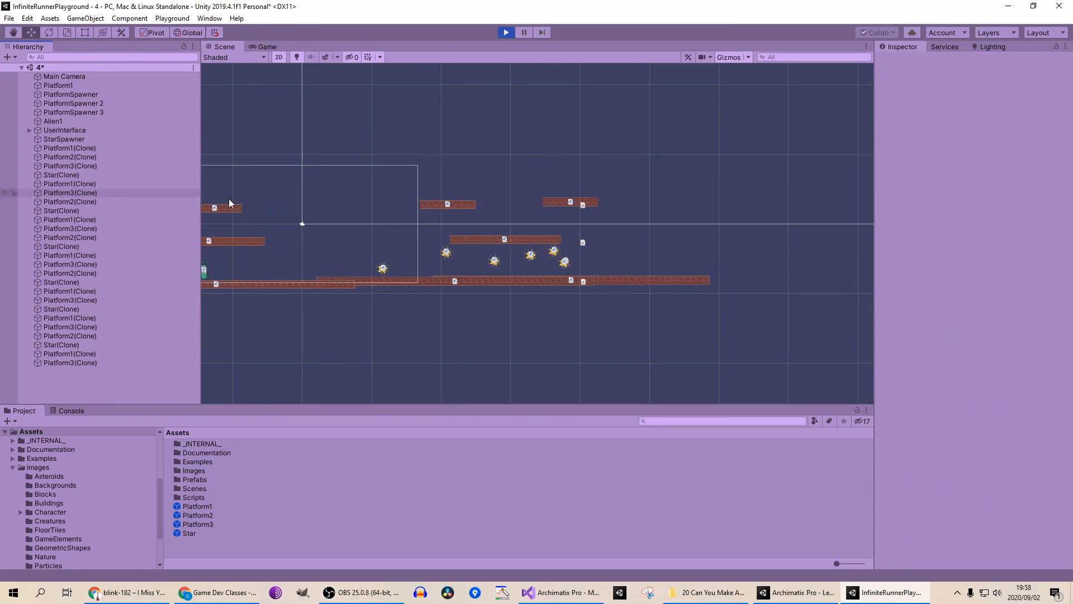
left_click(264, 46)
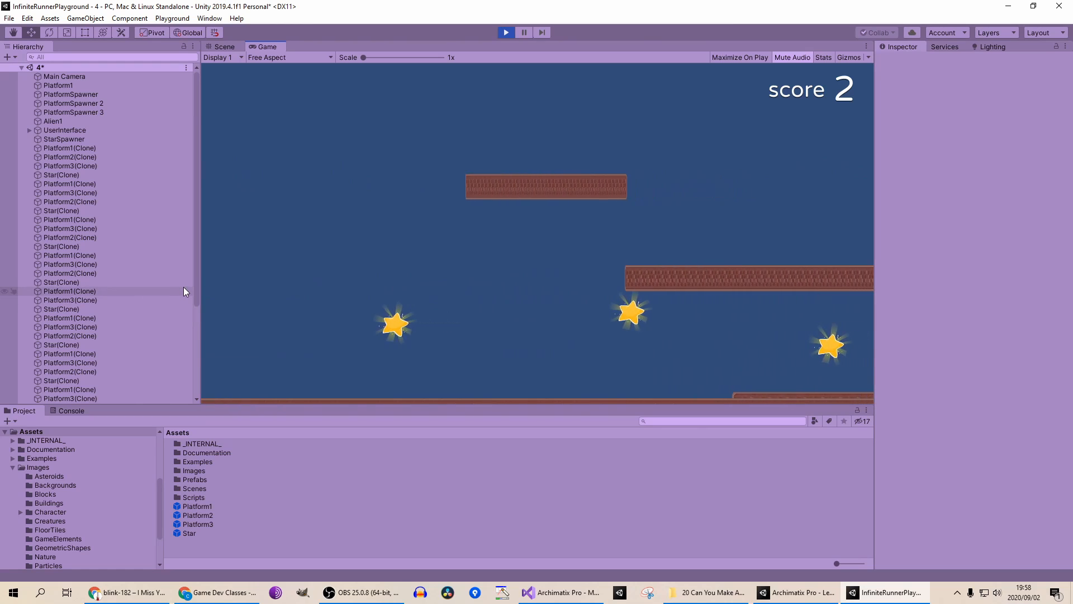
left_click(506, 33)
Step: Review the StarSpawner and Star prefab settings, and return to the scene to view the alien, star and starting platform
left_click(82, 147)
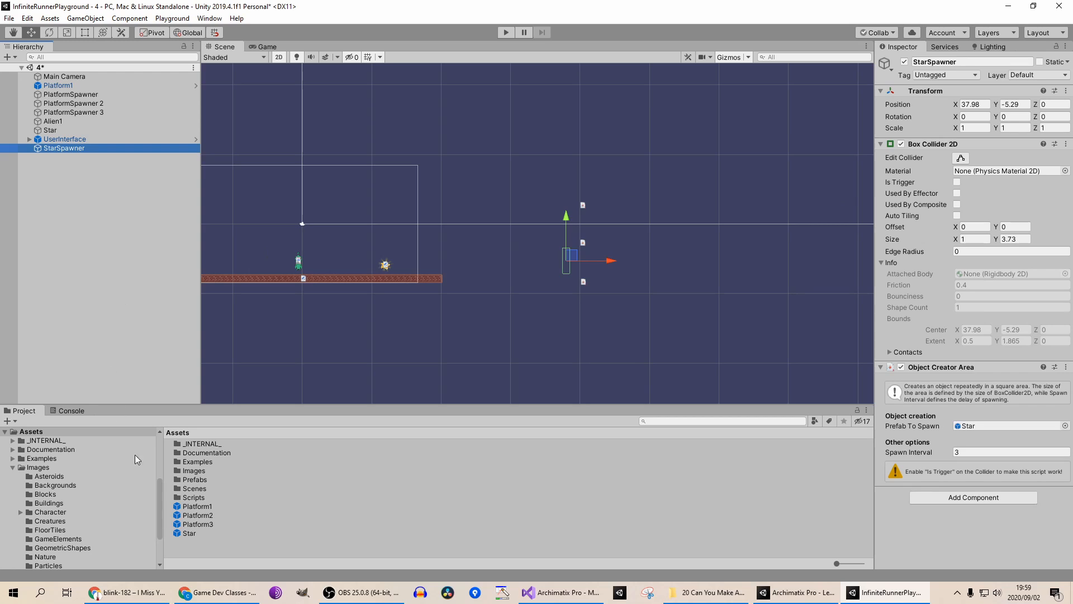
double_click(216, 534)
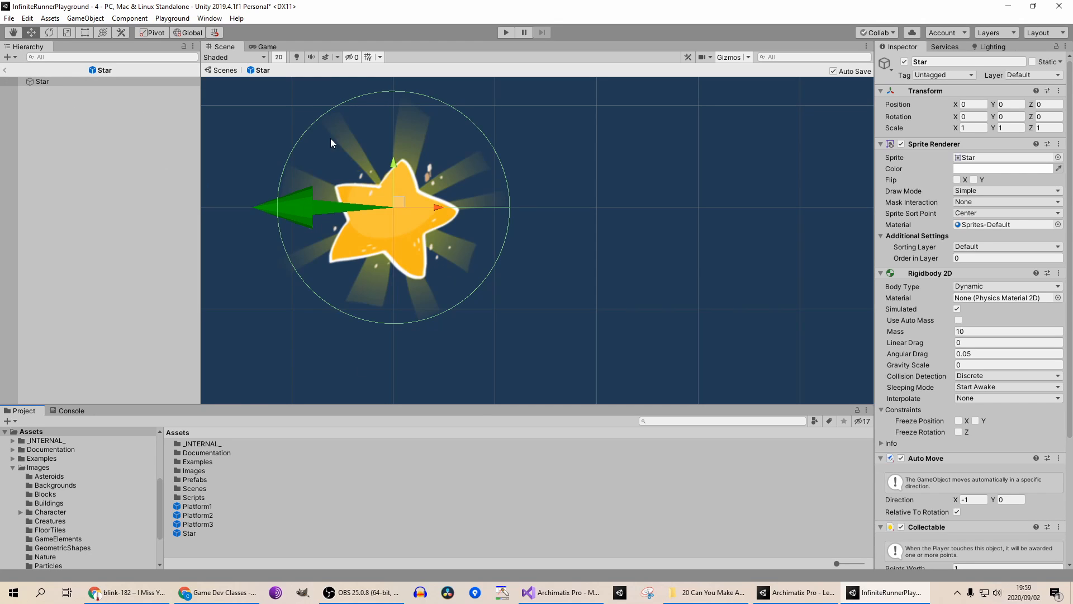
left_click(6, 72)
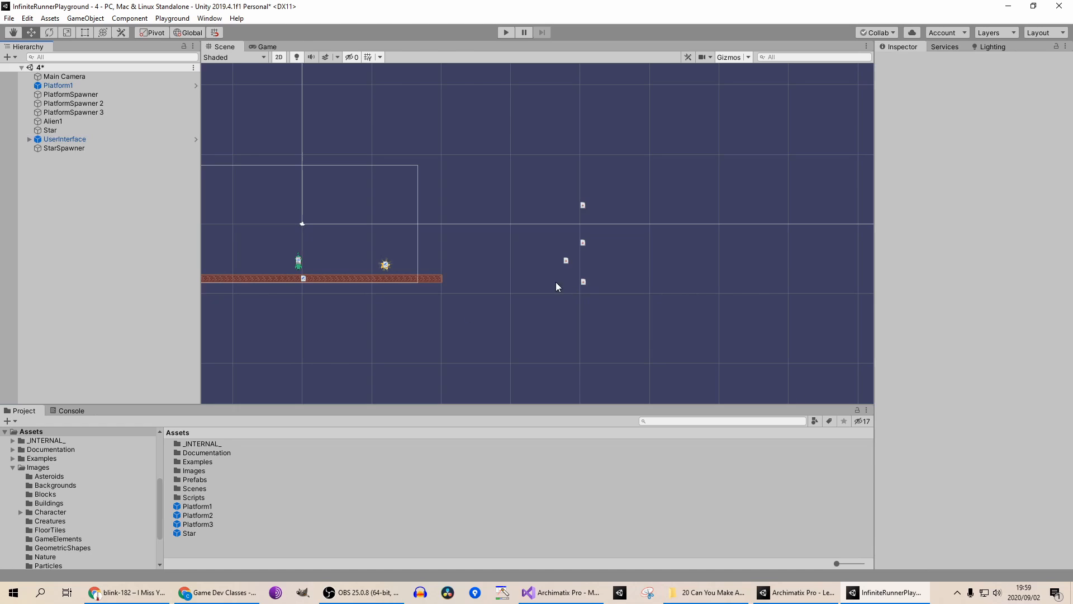
middle_click_drag(555, 282, 734, 297)
scroll(670, 307, "up", 5)
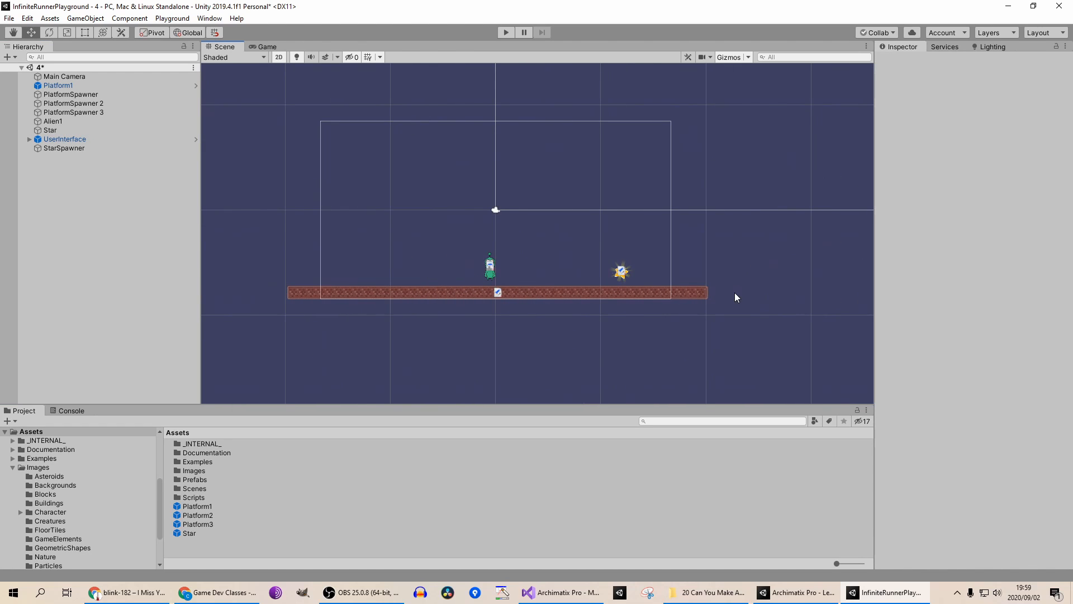